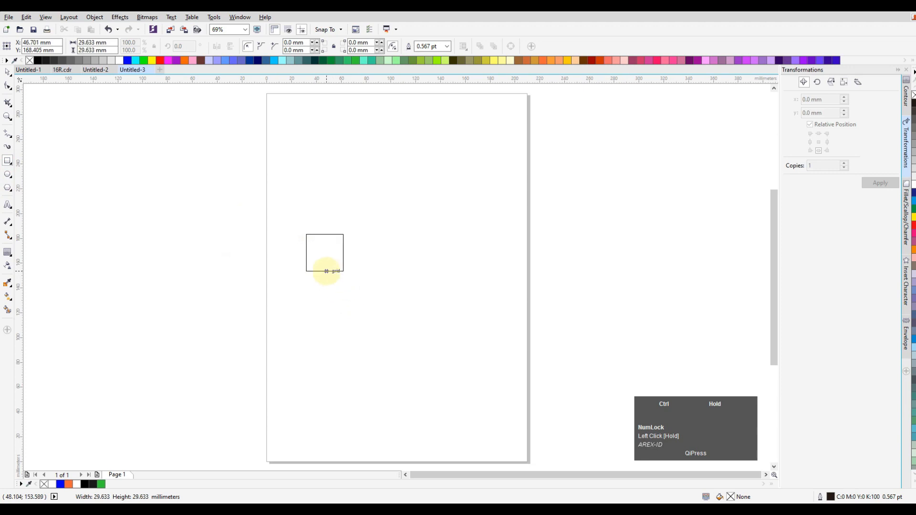
- Make two adjacent copies to the right of the roughly 35 mm square, forming a row of three squares
{"action": "left_click", "coordinate": [7, 72]}
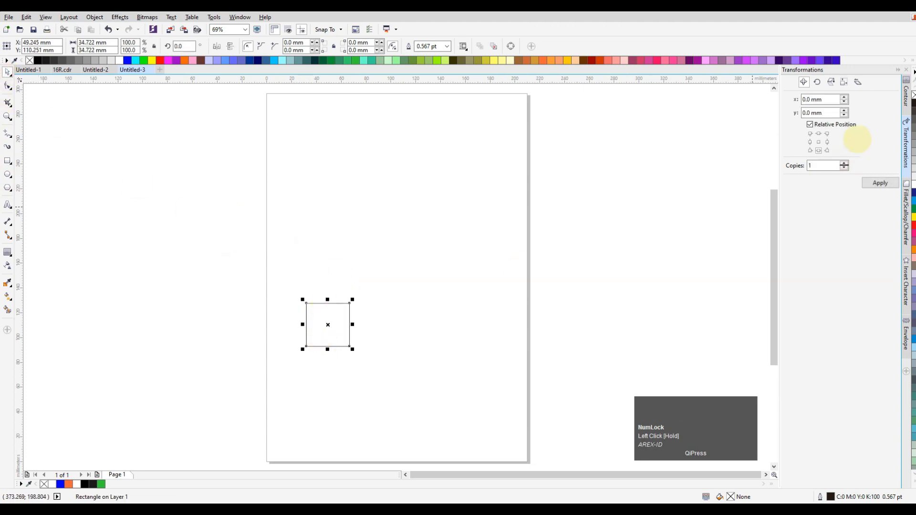
{"action": "left_click", "coordinate": [828, 142]}
{"action": "left_click", "coordinate": [880, 182]}
{"action": "left_click", "coordinate": [880, 183]}
- Stack two copies of the three-square row directly above it to build a 3 × 3 grid
{"action": "left_click_drag", "start_coordinate": [553, 278], "coordinate": [231, 383]}
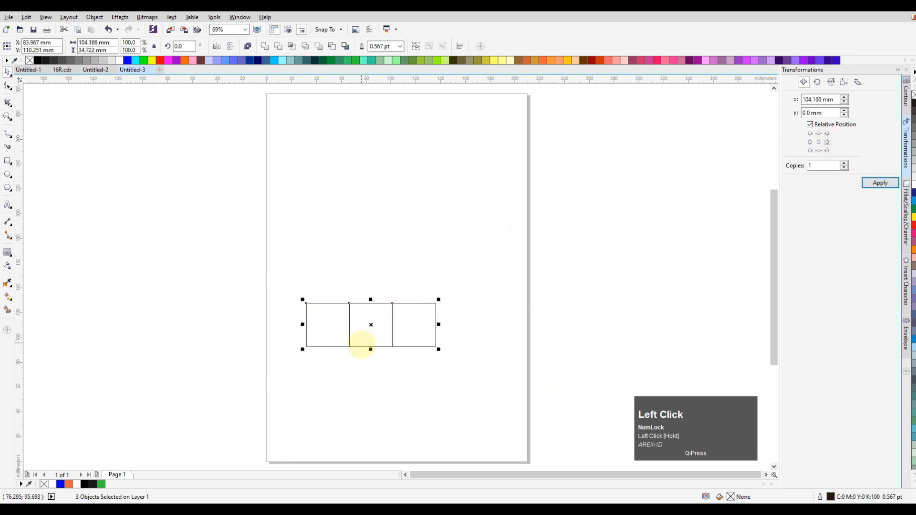
{"action": "left_click_drag", "start_coordinate": [362, 345], "coordinate": [365, 304]}
{"action": "right_click", "coordinate": [360, 301]}
{"action": "left_click", "coordinate": [881, 183]}
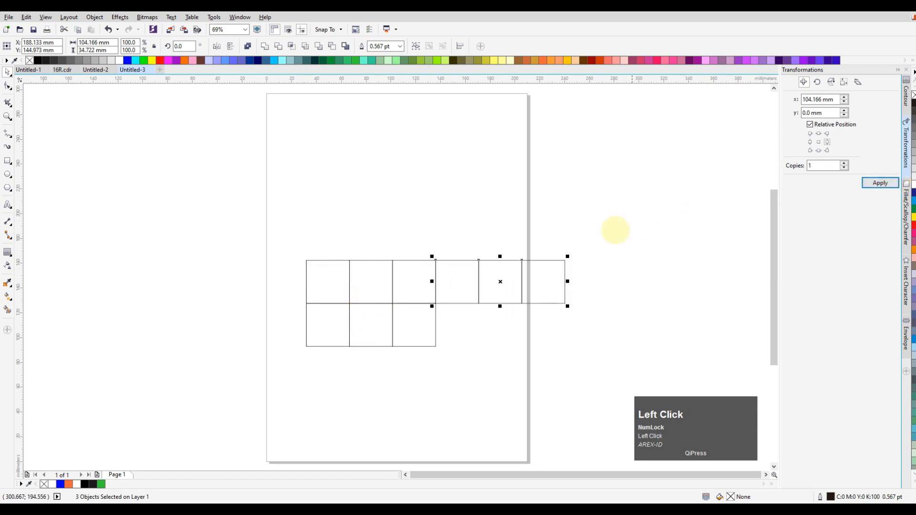
{"action": "key", "text": "ctrl+z"}
{"action": "left_click", "coordinate": [819, 134]}
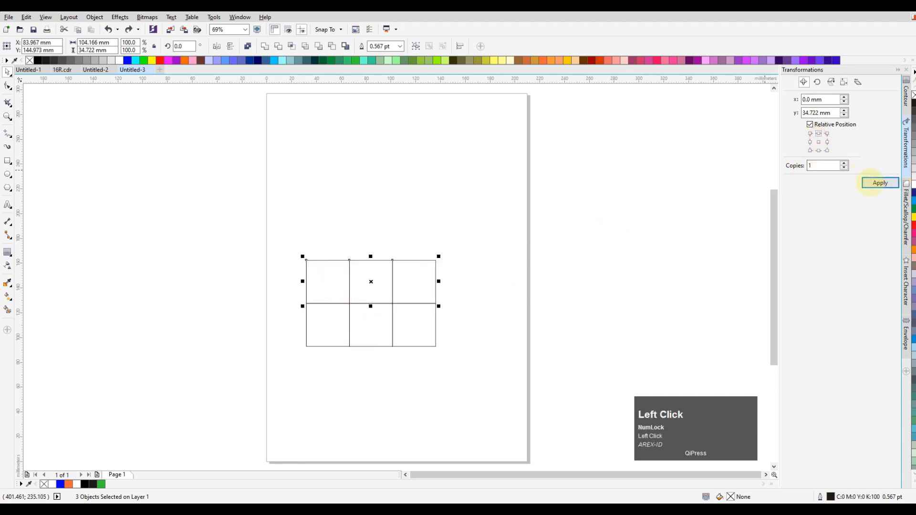
{"action": "left_click", "coordinate": [879, 183]}
{"action": "left_click", "coordinate": [576, 218]}
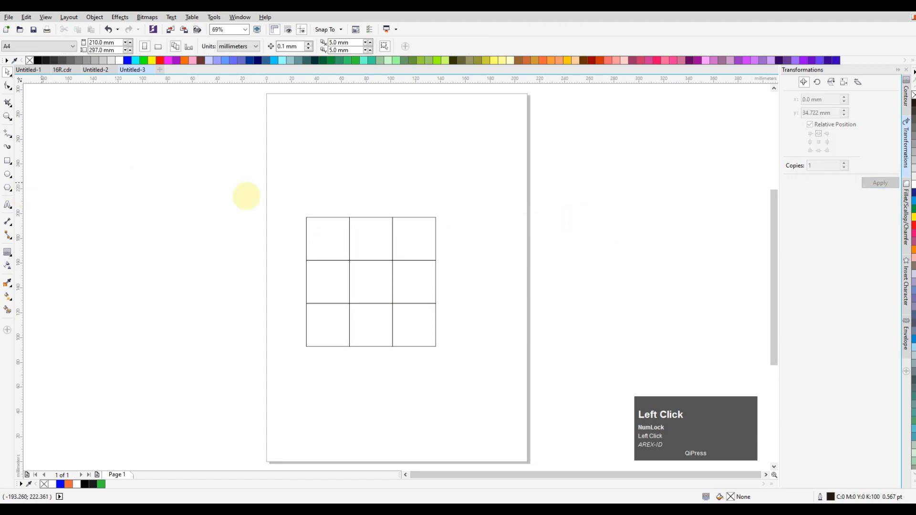
- Shift the whole grid about 17 mm to the right and copy its upper-left square directly above itself
{"action": "left_click_drag", "start_coordinate": [561, 206], "coordinate": [253, 363]}
{"action": "left_click_drag", "start_coordinate": [356, 289], "coordinate": [349, 197]}
{"action": "left_click", "coordinate": [348, 244]}
{"action": "right_click", "coordinate": [349, 198]}
- Reduce the grid's middle-left square to 50% of its height, keeping its bottom edge in place
{"action": "left_click", "coordinate": [346, 270]}
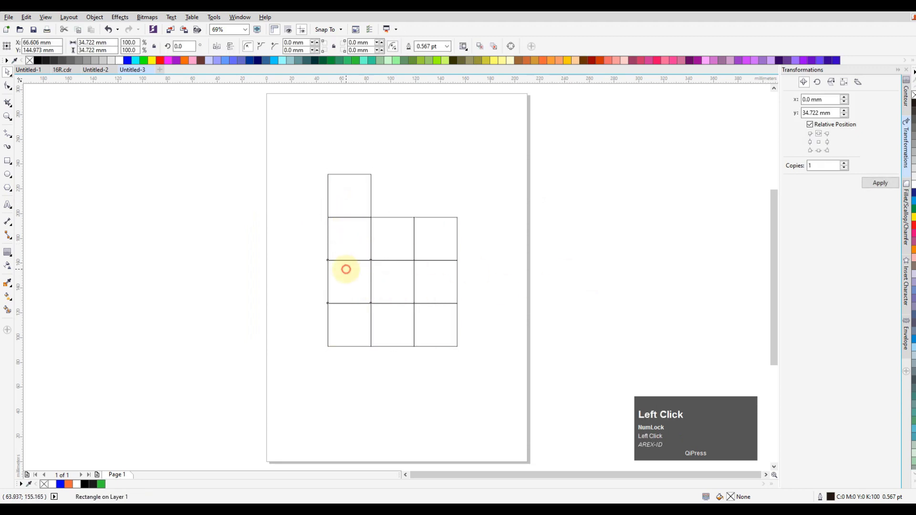
{"action": "left_click_drag", "start_coordinate": [349, 257], "coordinate": [373, 281]}
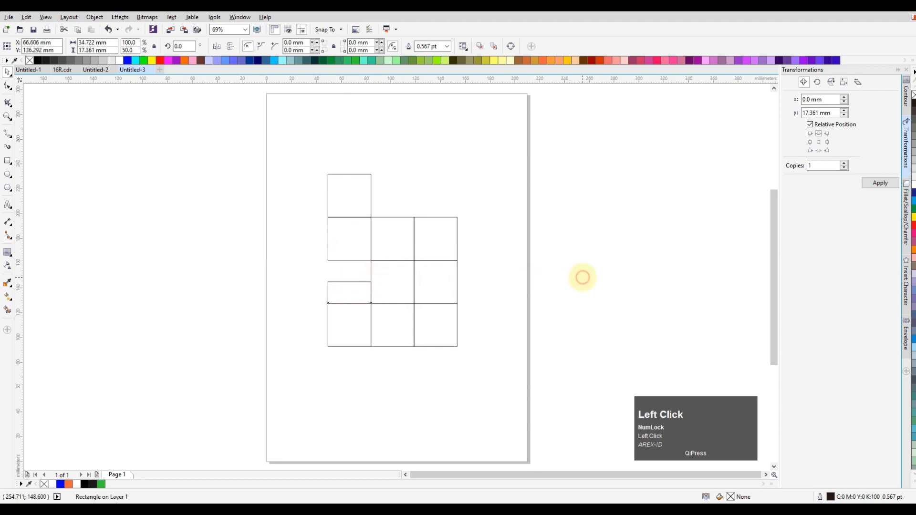
{"action": "left_click", "coordinate": [583, 277]}
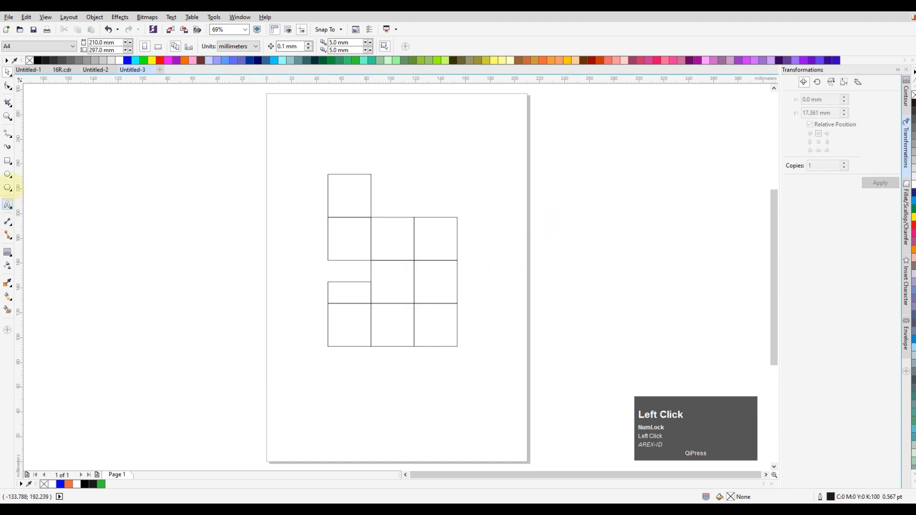
- Draw a square about 104 mm wide over the 3 × 3 grid and fully round its two right corners to about 52 mm
{"action": "left_click", "coordinate": [8, 161]}
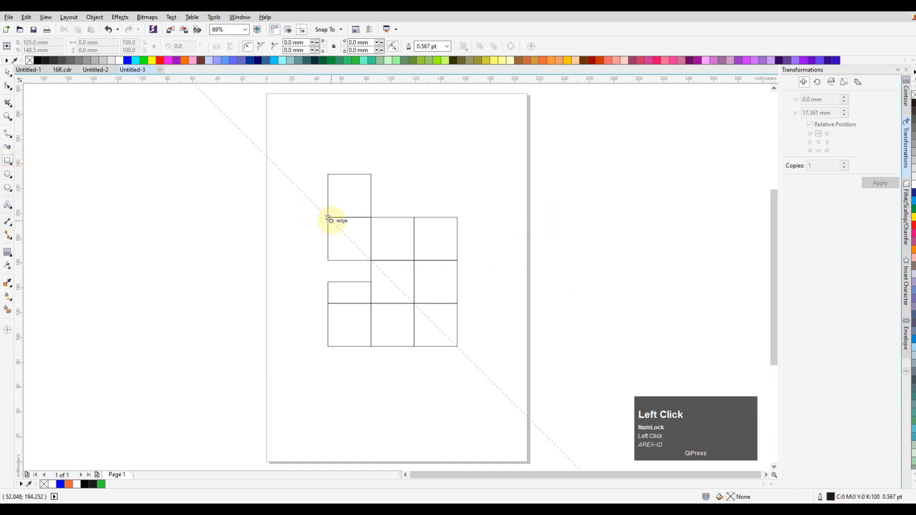
{"action": "left_click_drag", "start_coordinate": [329, 218], "coordinate": [457, 346]}
{"action": "left_click", "coordinate": [448, 217]}
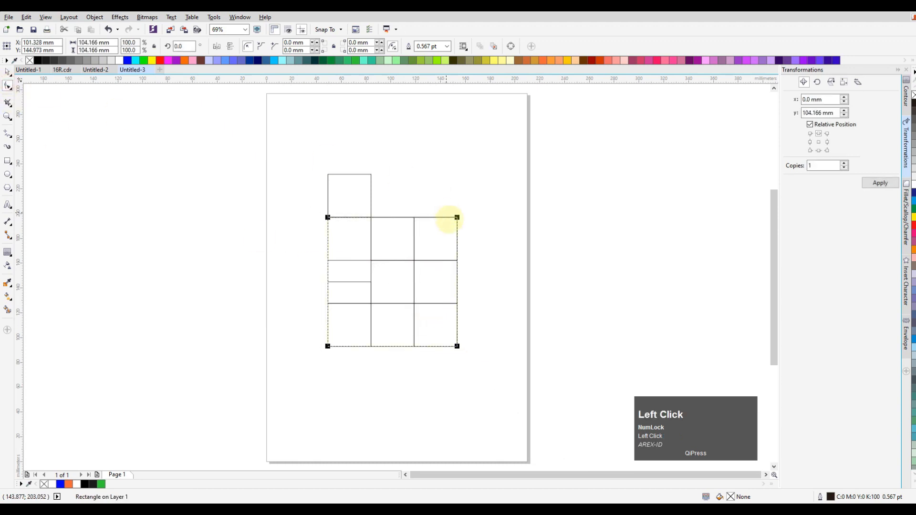
{"action": "left_click_drag", "start_coordinate": [457, 217], "coordinate": [354, 293]}
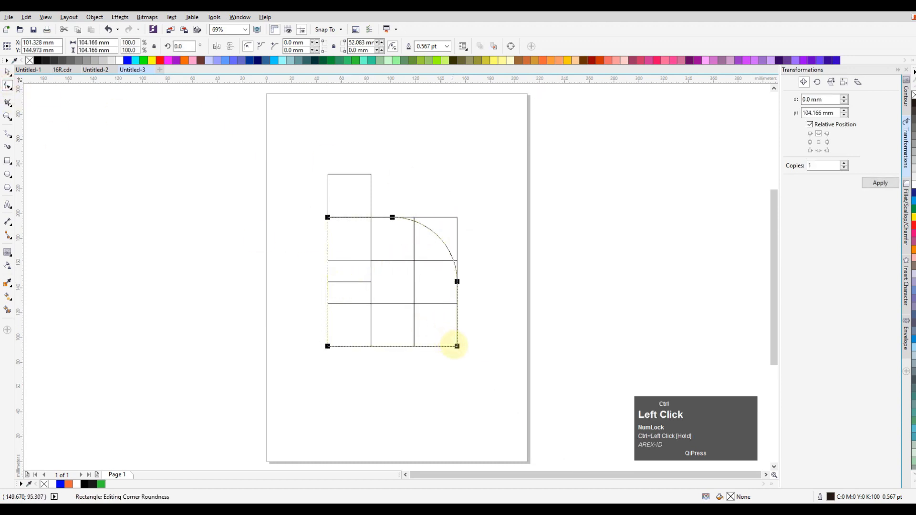
{"action": "left_click_drag", "start_coordinate": [458, 347], "coordinate": [310, 287]}
{"action": "left_click", "coordinate": [7, 72]}
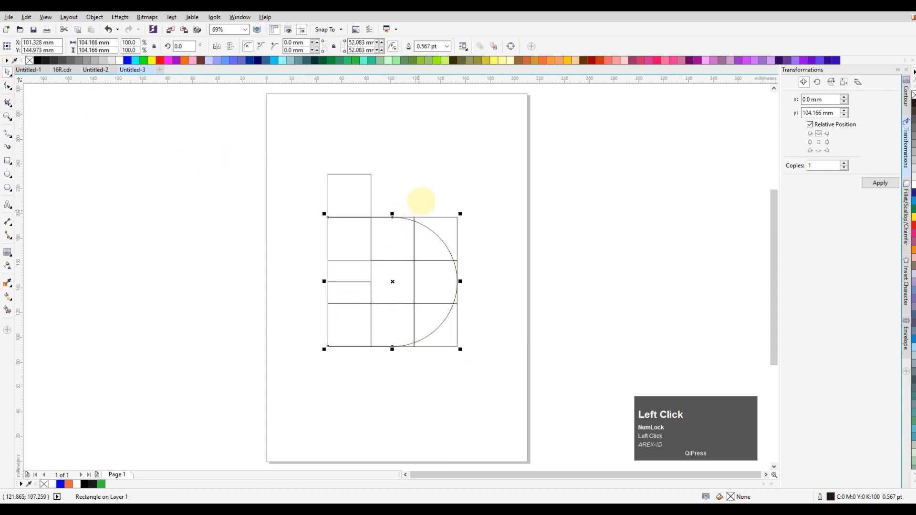
- Fully round the two right corners of the grid's center square to a radius of about 17 mm
{"action": "left_click", "coordinate": [407, 274]}
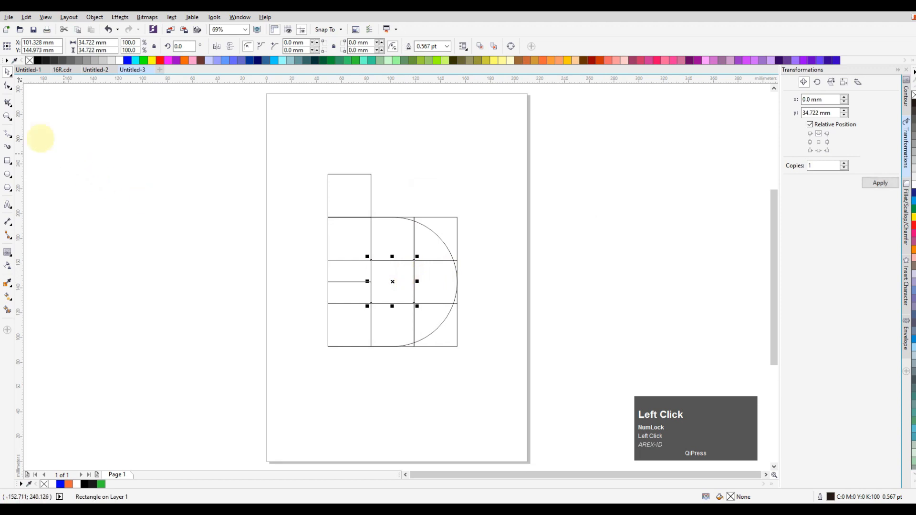
{"action": "left_click", "coordinate": [7, 86]}
{"action": "left_click_drag", "start_coordinate": [413, 260], "coordinate": [293, 245]}
{"action": "left_click", "coordinate": [8, 72]}
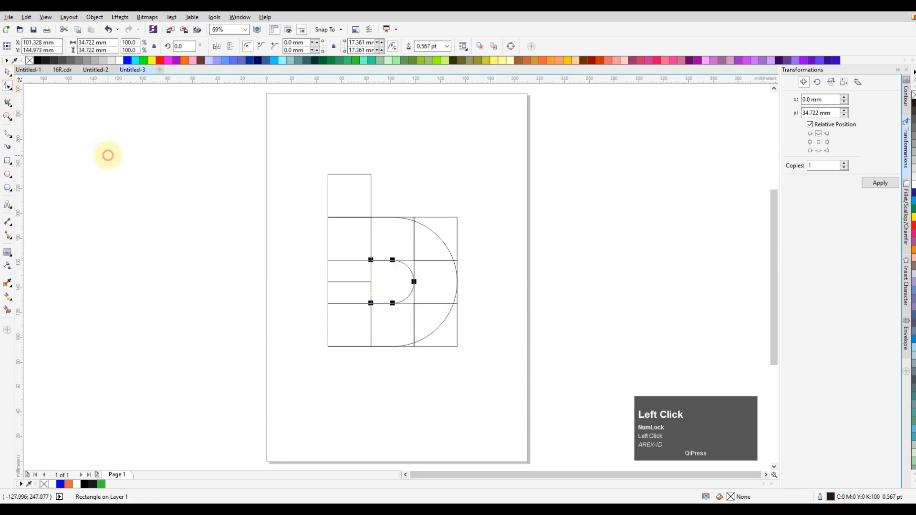
- Round the upper-right corner of the square above the grid to a radius of about 17 mm
{"action": "left_click", "coordinate": [365, 175]}
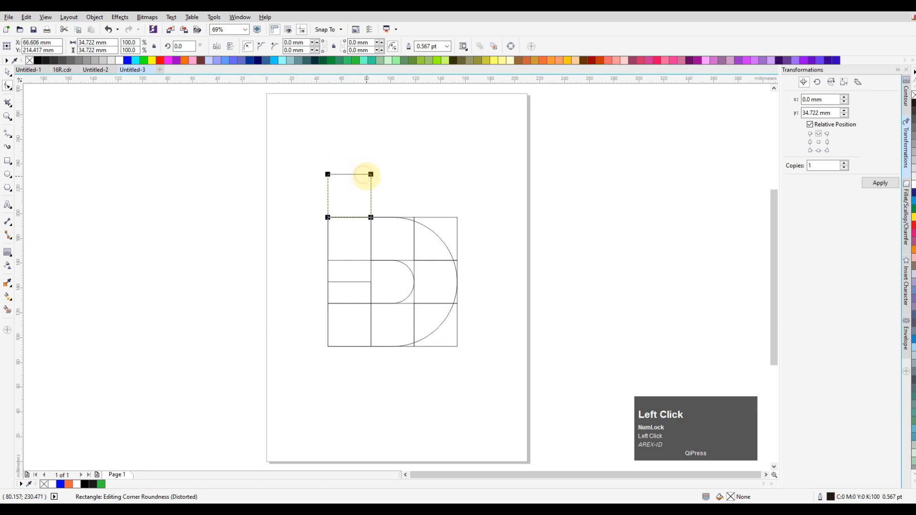
{"action": "left_click_drag", "start_coordinate": [371, 174], "coordinate": [293, 86]}
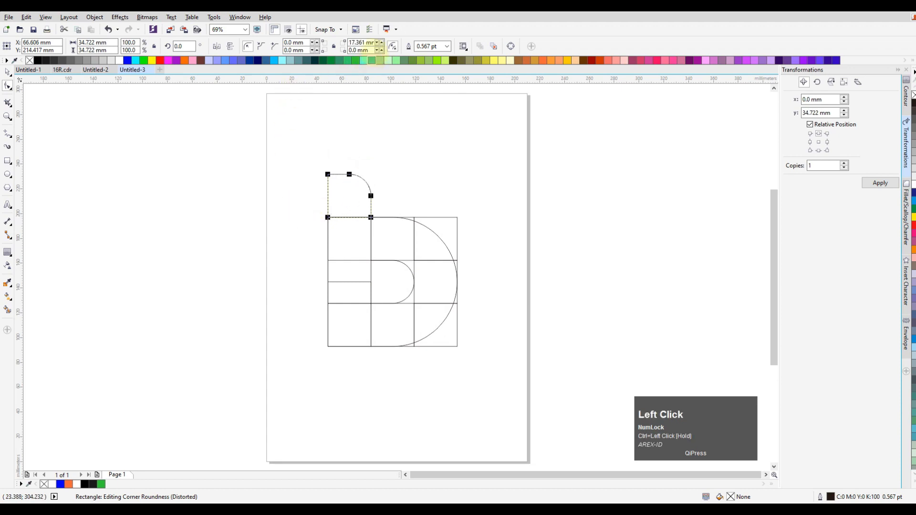
- Try a 50 mm radius on the topmost square's upper-right corner and undo it
{"action": "key", "text": "ctrl+a"}
{"action": "type", "text": "50"}
{"action": "key", "text": "Return"}
{"action": "key", "text": "ctrl+z"}
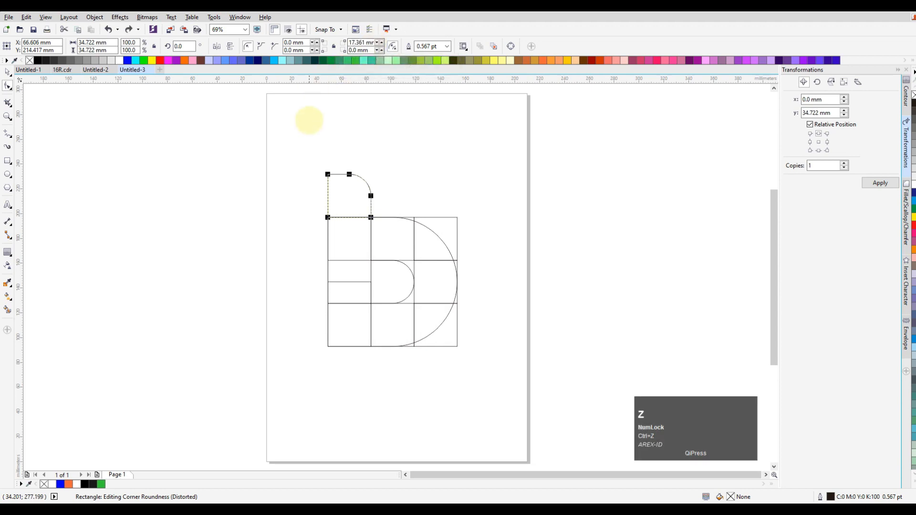
- Set the topmost square's upper-right corner radius to 25 mm and deselect it
{"action": "left_click", "coordinate": [367, 42]}
{"action": "key", "text": "ctrl+a"}
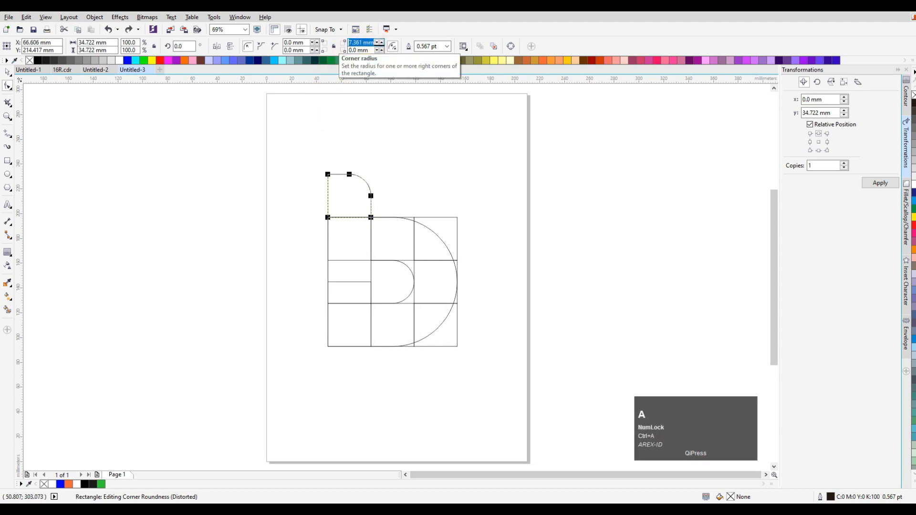
{"action": "left_click", "coordinate": [7, 72]}
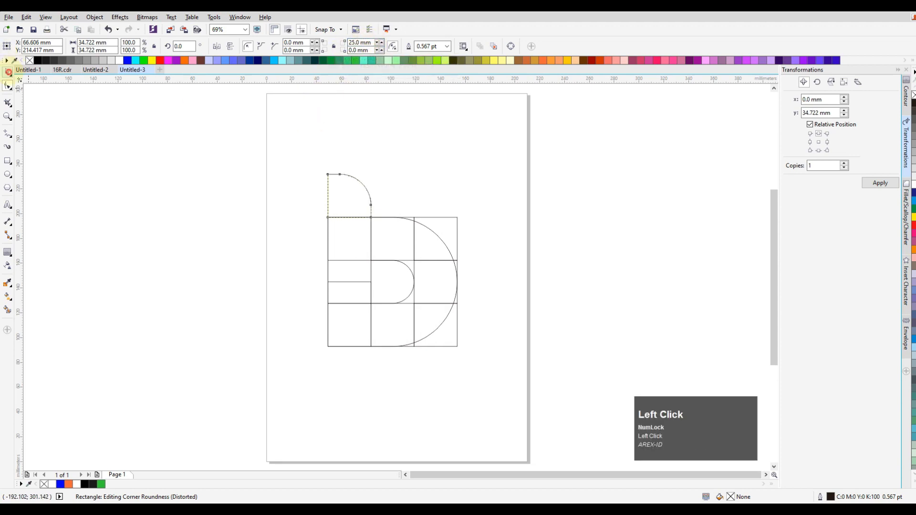
{"action": "left_click", "coordinate": [127, 138]}
- Round the half-height rectangle's upper-right and lower-left corners, entering a 100 mm radius for each
{"action": "left_click", "coordinate": [371, 289]}
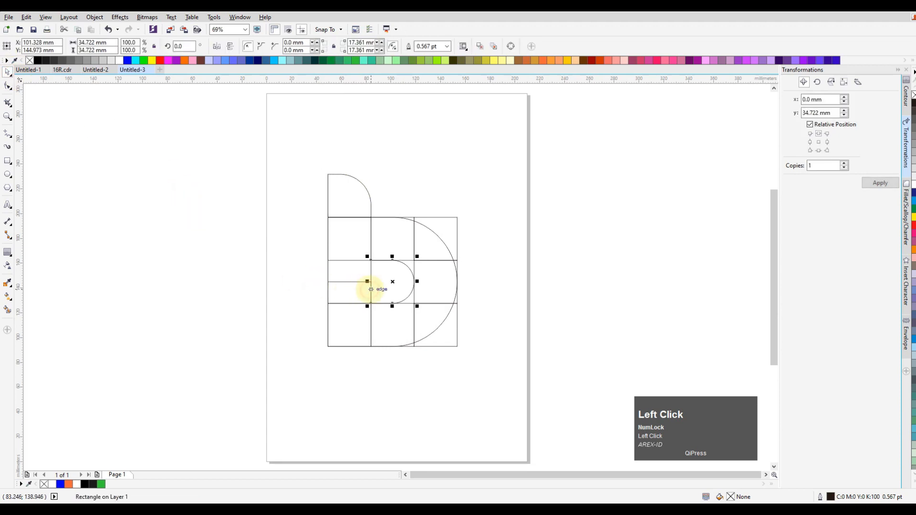
{"action": "left_click", "coordinate": [359, 287]}
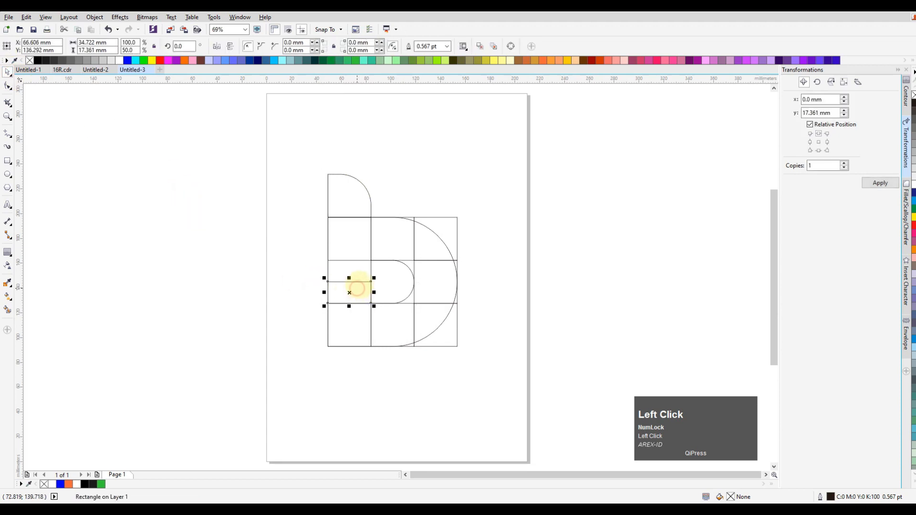
{"action": "left_click", "coordinate": [7, 85]}
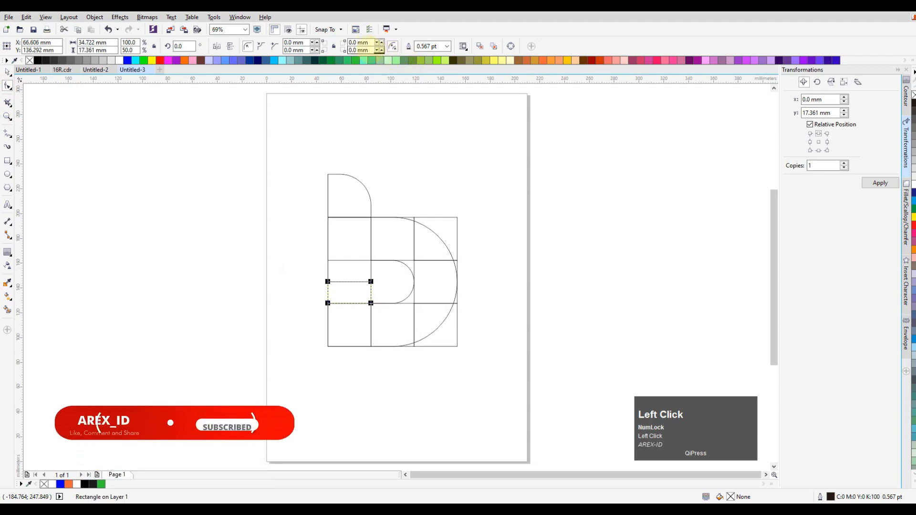
{"action": "left_click", "coordinate": [359, 42]}
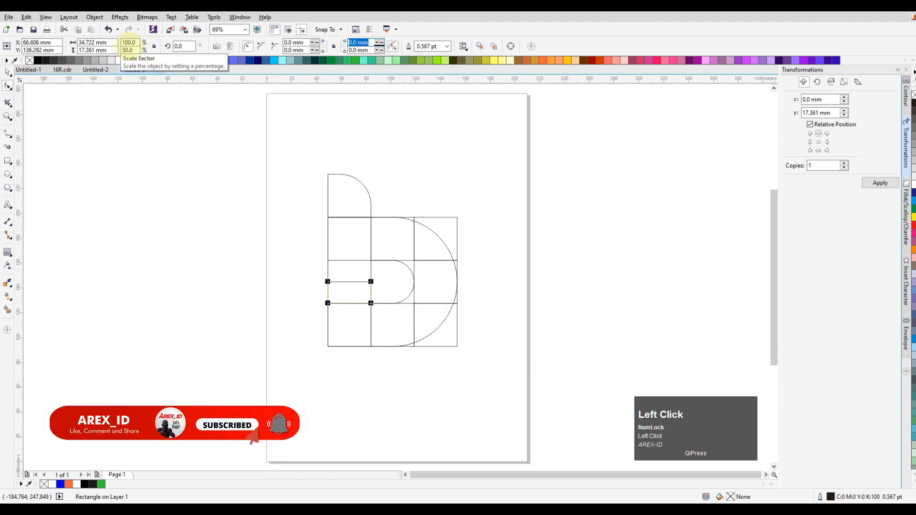
{"action": "type", "text": "100"}
{"action": "key", "text": "Return"}
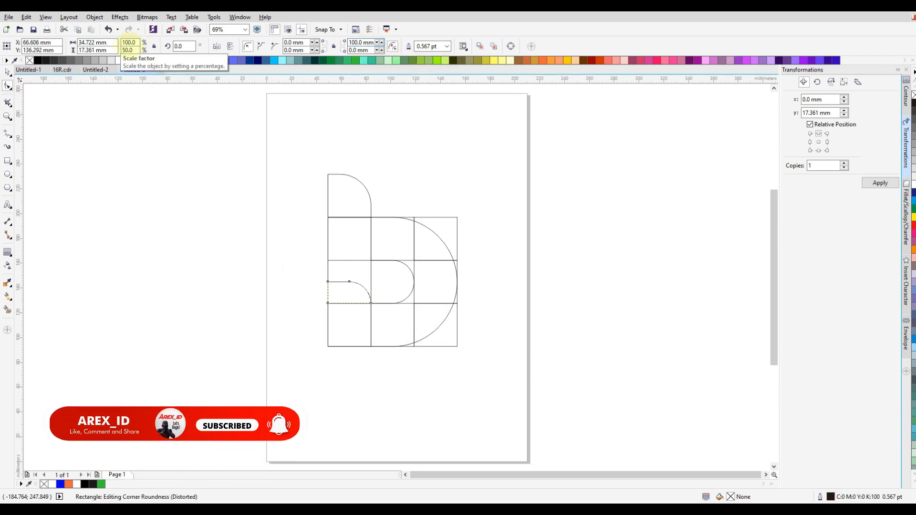
{"action": "left_click", "coordinate": [304, 49]}
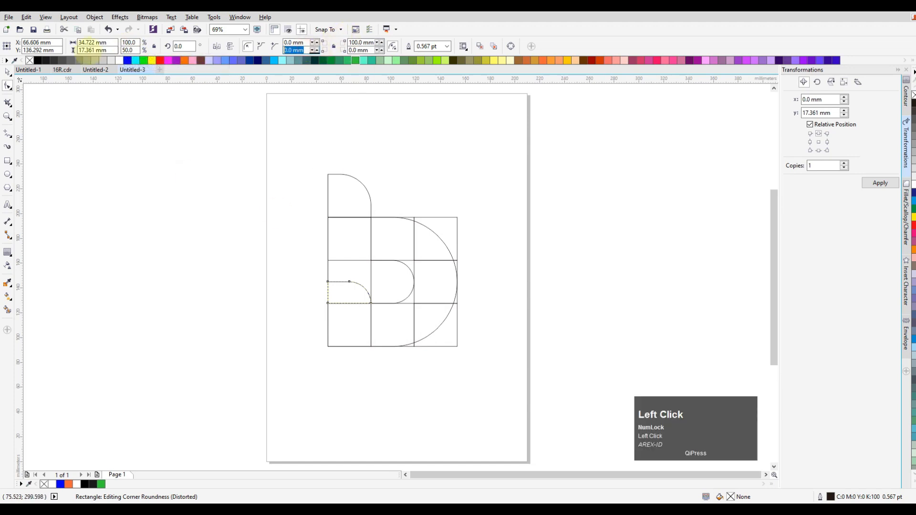
{"action": "type", "text": "100"}
{"action": "key", "text": "Return"}
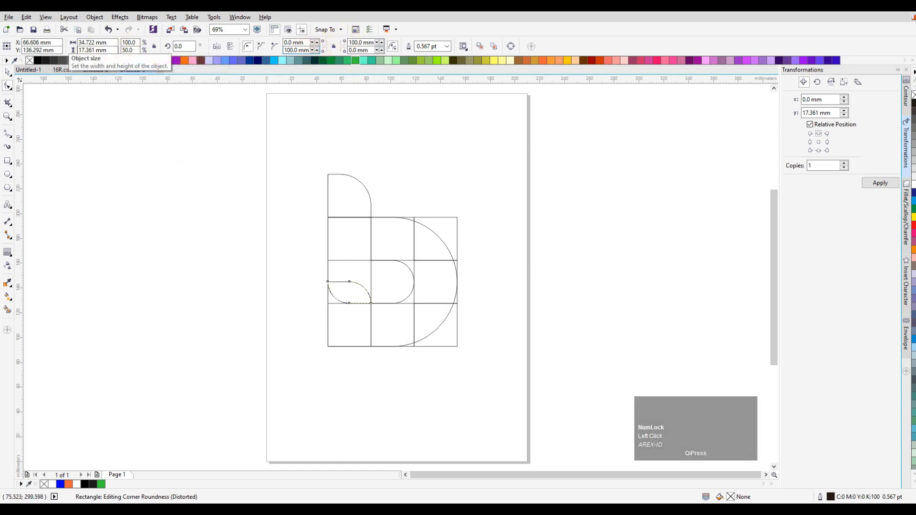
{"action": "left_click", "coordinate": [139, 181]}
- Copy the grid's upper-left square upward so that it overlays the rounded shape above the grid
{"action": "left_click", "coordinate": [358, 201]}
{"action": "left_click", "coordinate": [355, 245]}
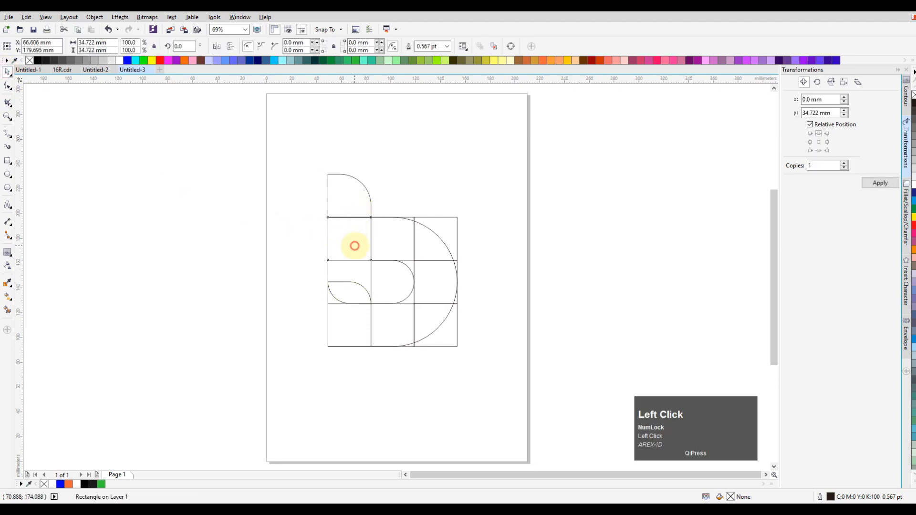
{"action": "left_click_drag", "start_coordinate": [349, 262], "coordinate": [349, 175]}
{"action": "right_click", "coordinate": [349, 175]}
- Try a 25 mm radius on the lower-left corner of the rounded shape above the grid and undo it
{"action": "left_click", "coordinate": [364, 186]}
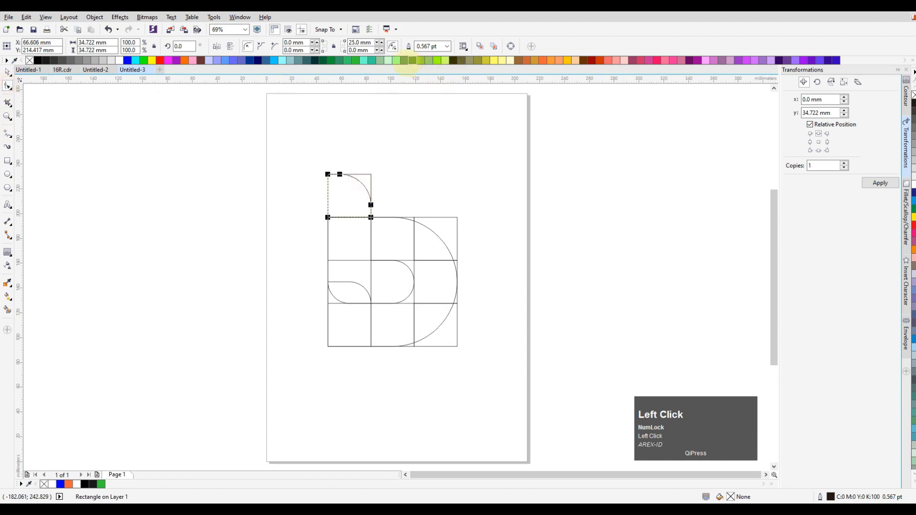
{"action": "left_click", "coordinate": [296, 50]}
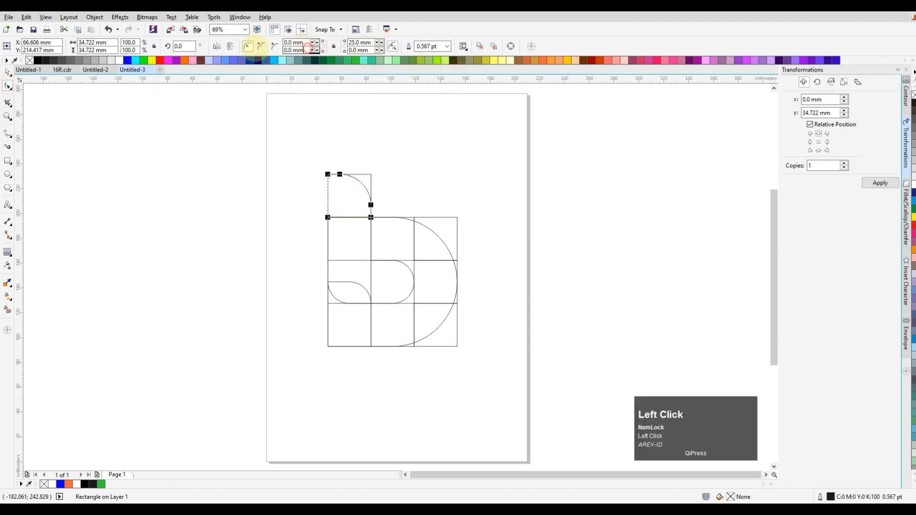
{"action": "type", "text": "2"}
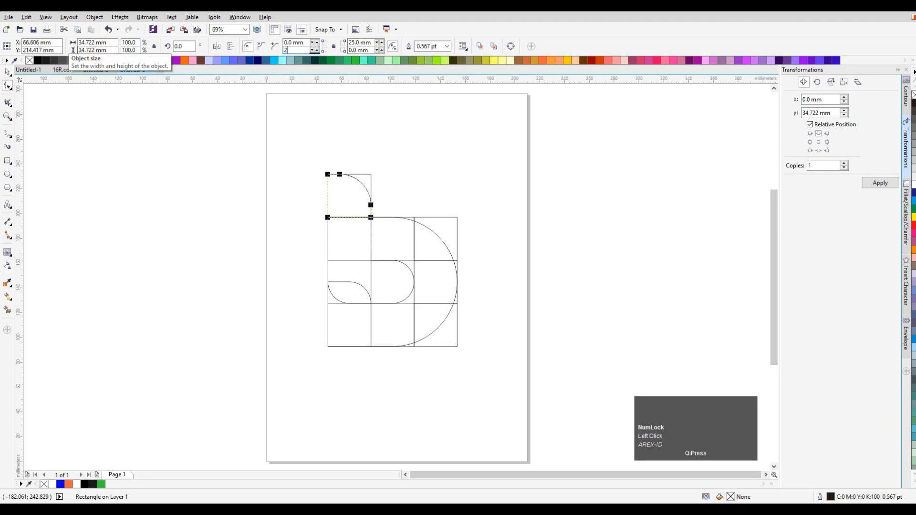
{"action": "type", "text": "5"}
{"action": "key", "text": "Return"}
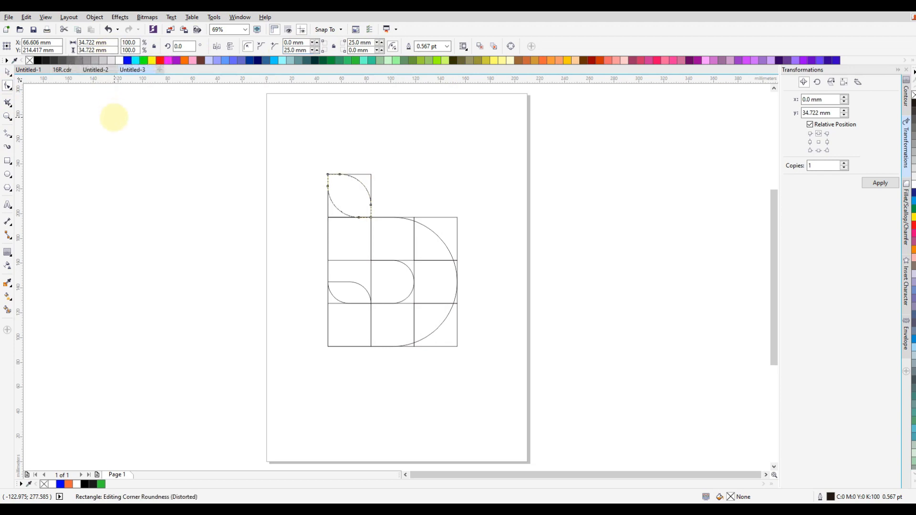
{"action": "key", "text": "ctrl"}
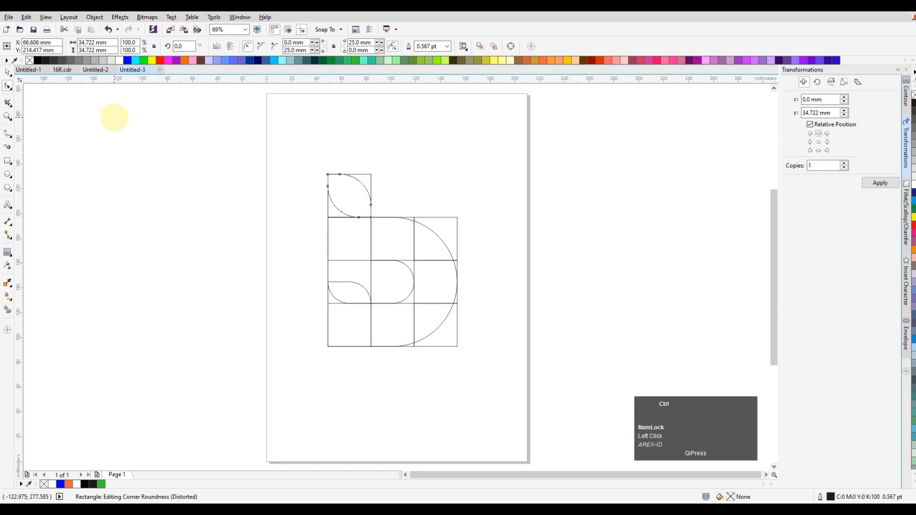
{"action": "key", "text": "ctrl+z"}
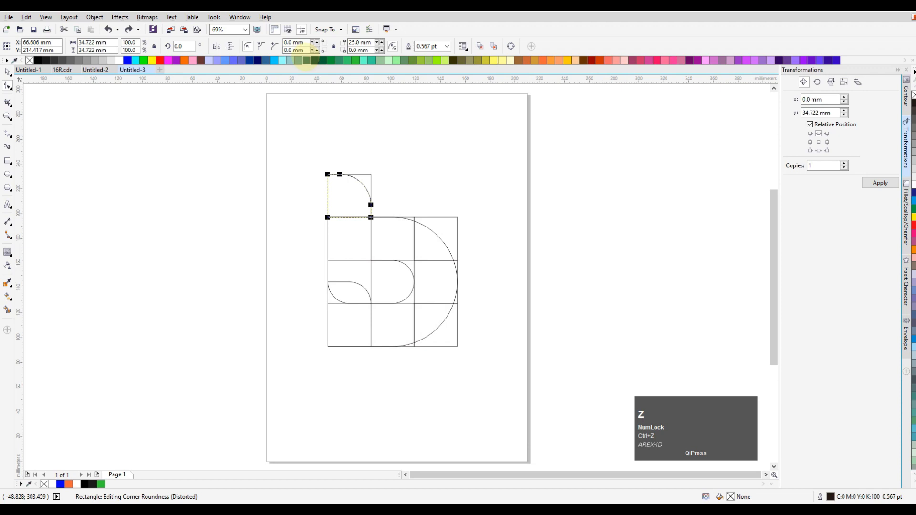
- Set the lower-left corner radius of the rounded shape above the grid to 17 mm
{"action": "left_click_drag", "start_coordinate": [305, 50], "coordinate": [152, 47]}
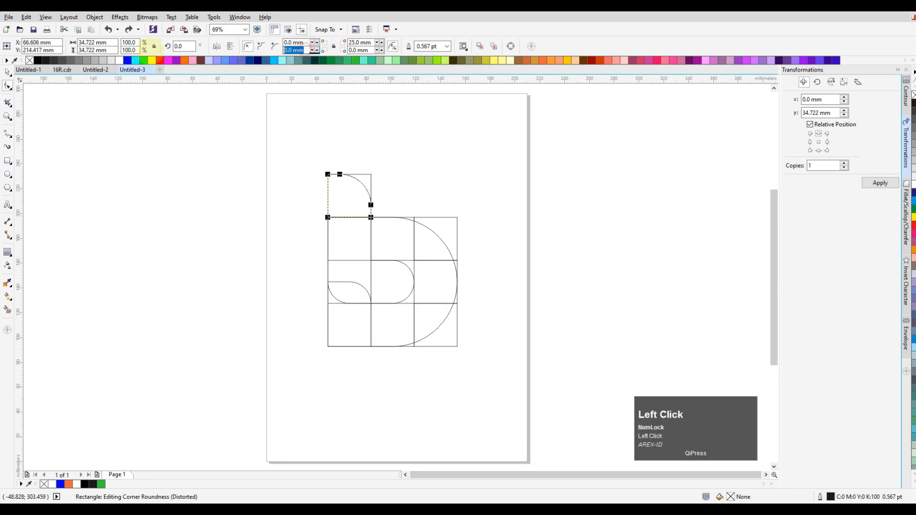
{"action": "type", "text": "17"}
{"action": "key", "text": "Return"}
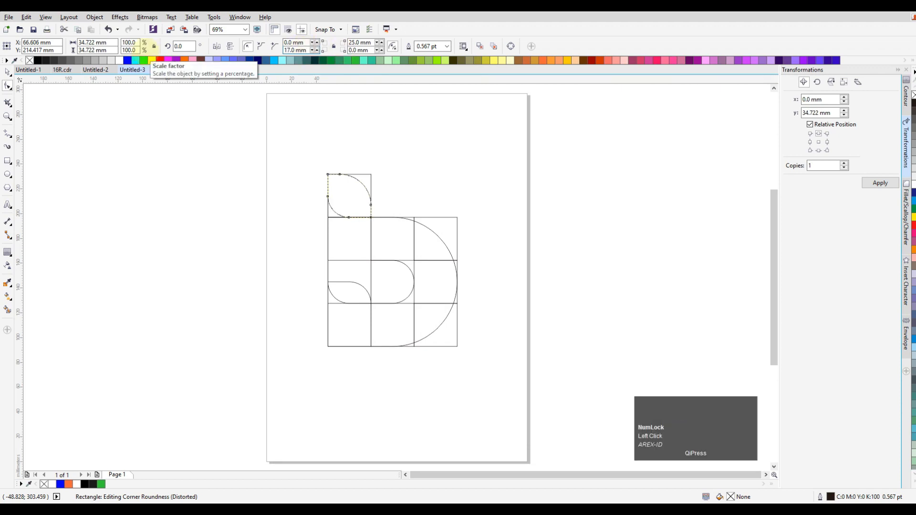
- Group all the logo outlines and centre the group on the page
{"action": "left_click", "coordinate": [8, 72]}
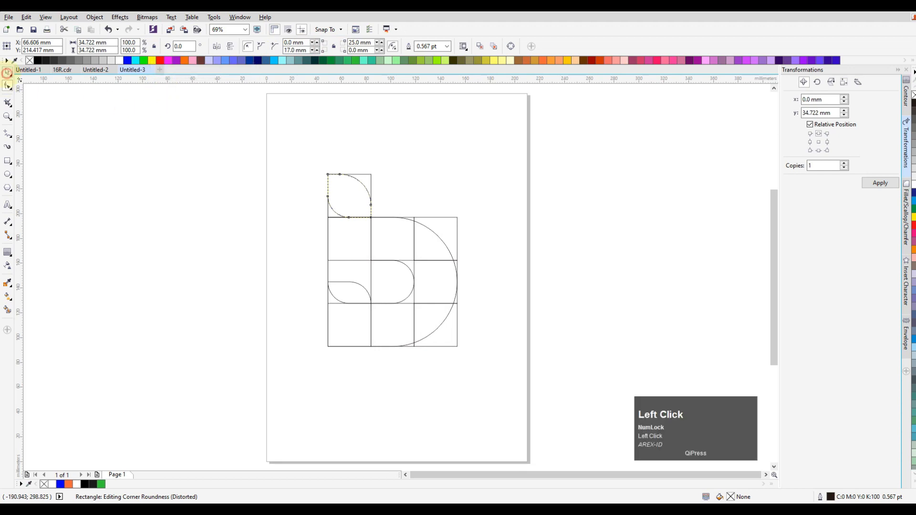
{"action": "left_click", "coordinate": [125, 118]}
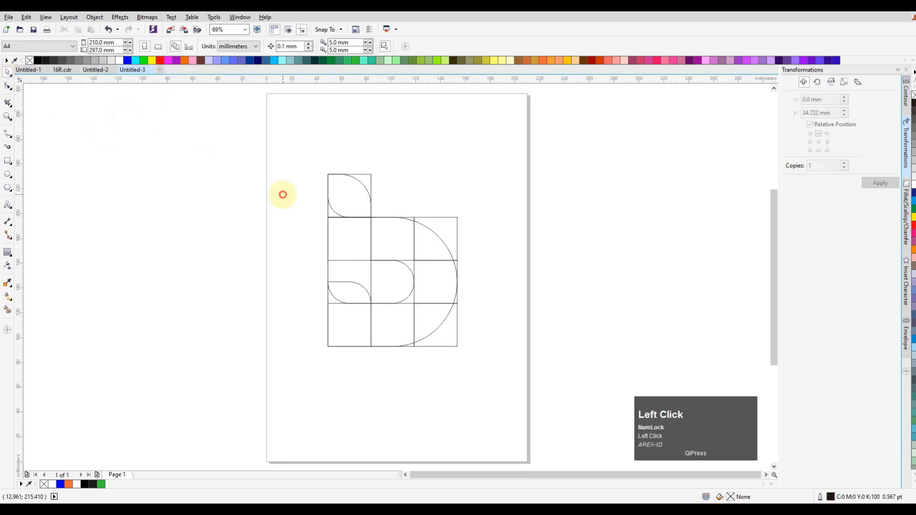
{"action": "left_click_drag", "start_coordinate": [546, 139], "coordinate": [227, 387]}
{"action": "key", "text": "ctrl+g"}
{"action": "key", "text": "p"}
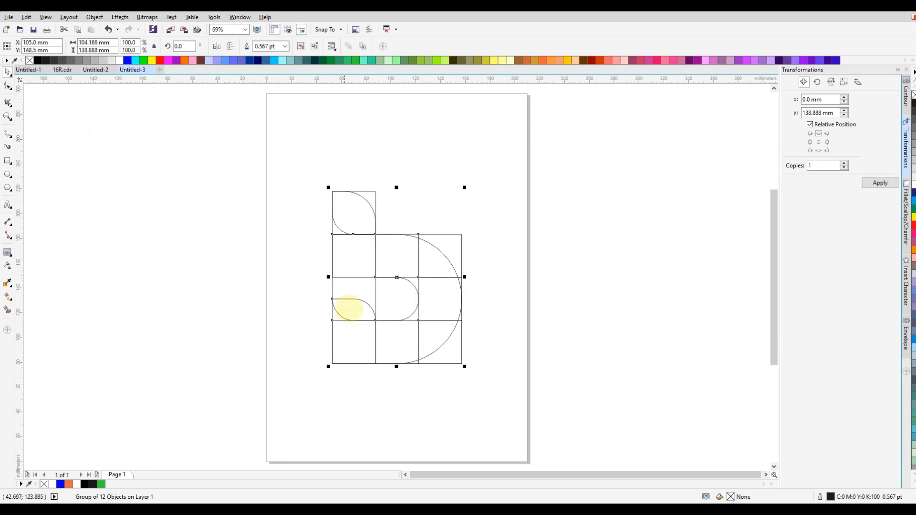
{"action": "left_click", "coordinate": [624, 236]}
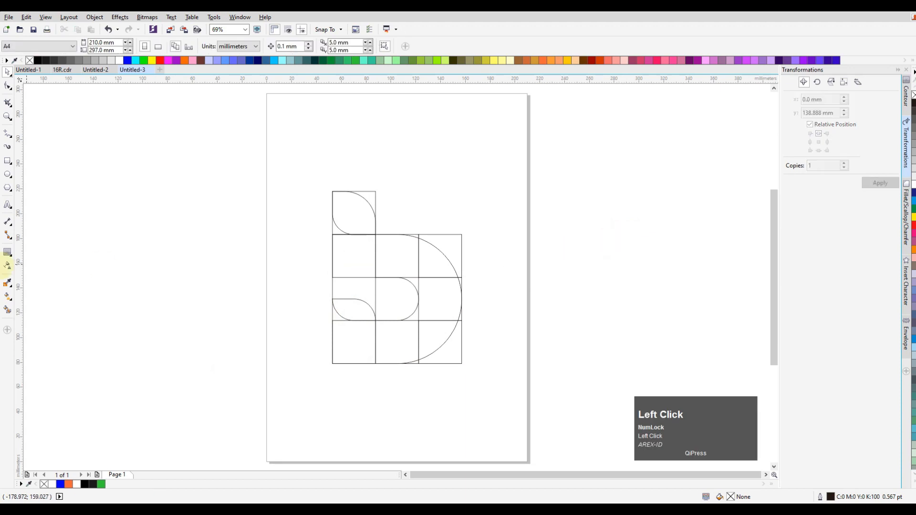
- Start the Smart Fill tool and set its fill colour to dark green (#009933)
{"action": "left_click", "coordinate": [7, 310]}
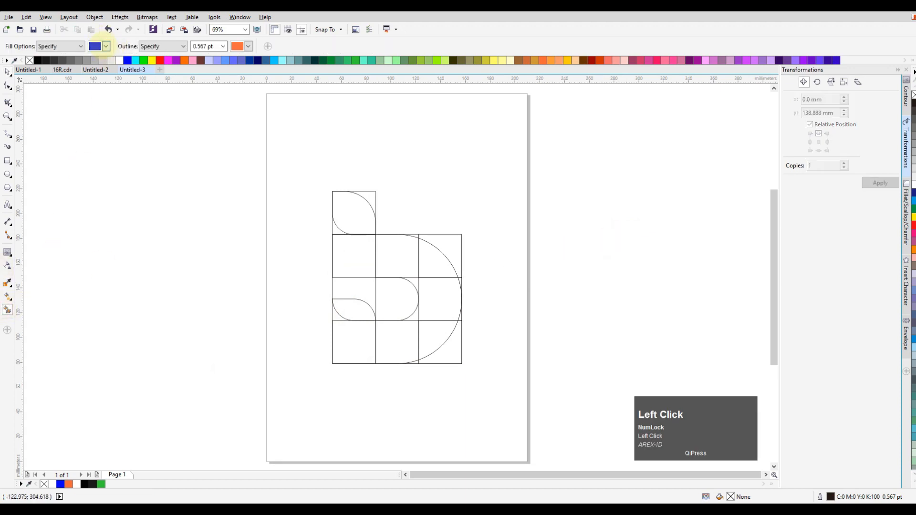
{"action": "left_click", "coordinate": [106, 46]}
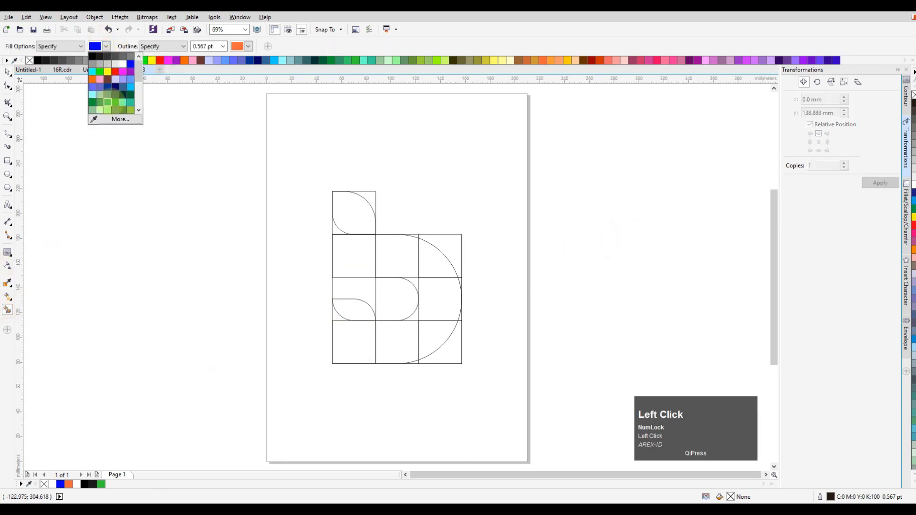
{"action": "left_click", "coordinate": [108, 102]}
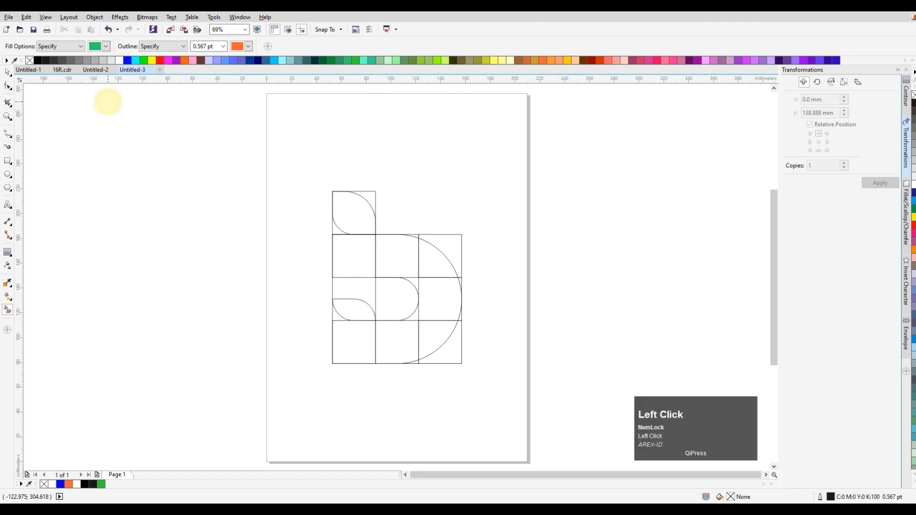
{"action": "left_click", "coordinate": [106, 45]}
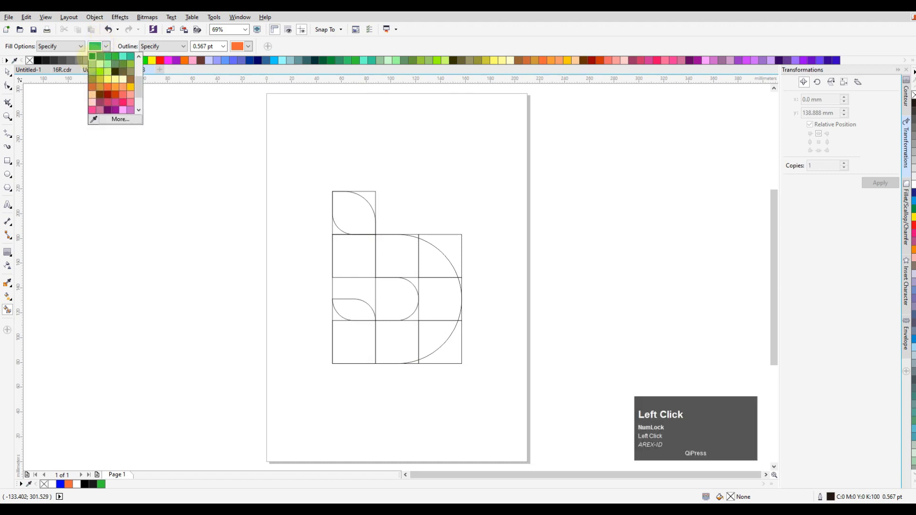
{"action": "left_click", "coordinate": [92, 55]}
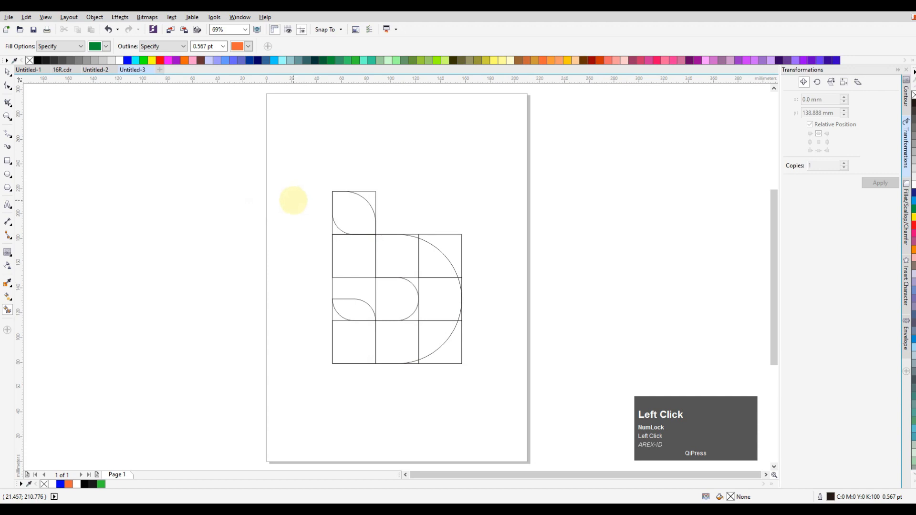
- Smart-fill the curved corner sliver under the top shape and the grid regions forming the letter's upper band, right curve and lower band
{"action": "left_click", "coordinate": [342, 211]}
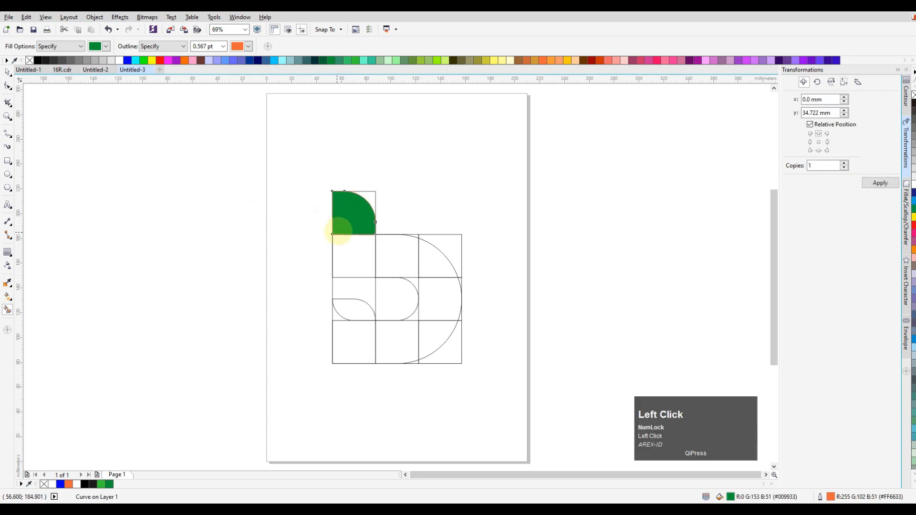
{"action": "key", "text": "ctrl+z"}
{"action": "left_click", "coordinate": [335, 228]}
{"action": "left_click", "coordinate": [340, 243]}
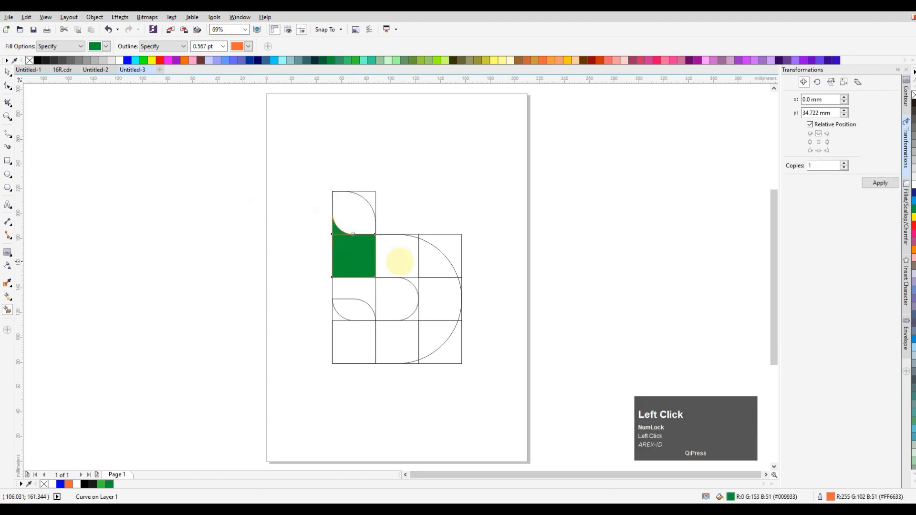
{"action": "left_click", "coordinate": [401, 260]}
{"action": "left_click", "coordinate": [425, 266]}
{"action": "left_click", "coordinate": [435, 291]}
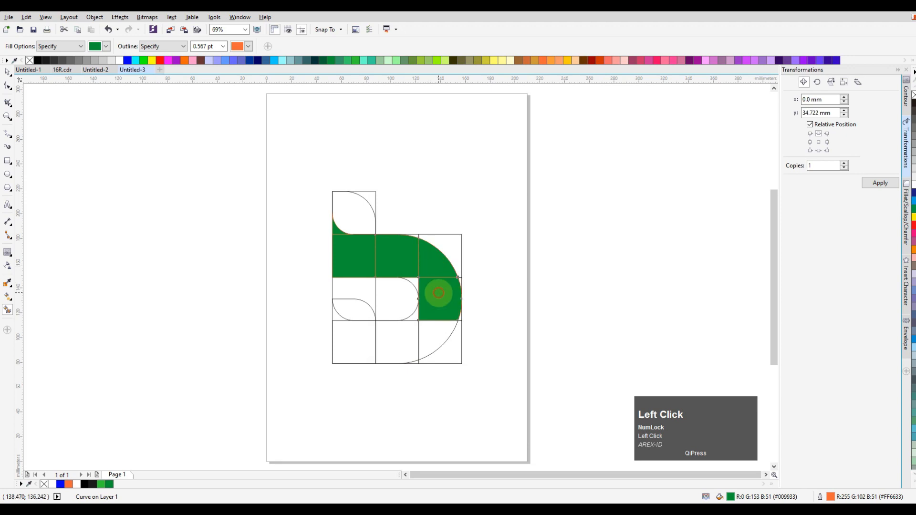
{"action": "left_click", "coordinate": [435, 330]}
{"action": "left_click", "coordinate": [403, 335]}
{"action": "left_click", "coordinate": [355, 345]}
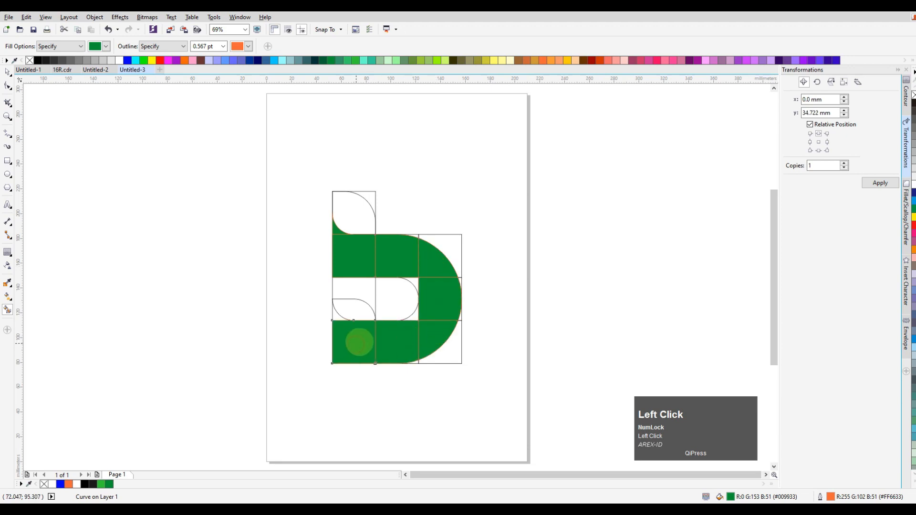
- Smart-fill the corner pieces around the inner opening and the half-height rounded shape in dark green
{"action": "left_click", "coordinate": [415, 316]}
{"action": "left_click", "coordinate": [417, 284]}
{"action": "left_click", "coordinate": [355, 311]}
{"action": "left_click", "coordinate": [348, 211]}
{"action": "key", "text": "ctrl+z"}
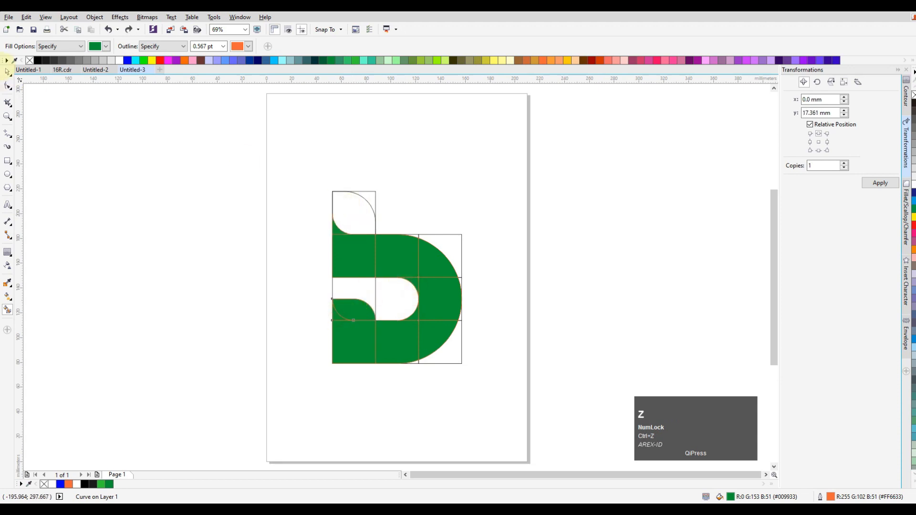
- Bring the rounded shape above the grid to the front and smart-fill it dark green
{"action": "left_click", "coordinate": [7, 72]}
{"action": "left_click", "coordinate": [143, 163]}
{"action": "left_click", "coordinate": [370, 205], "text": "ctrl"}
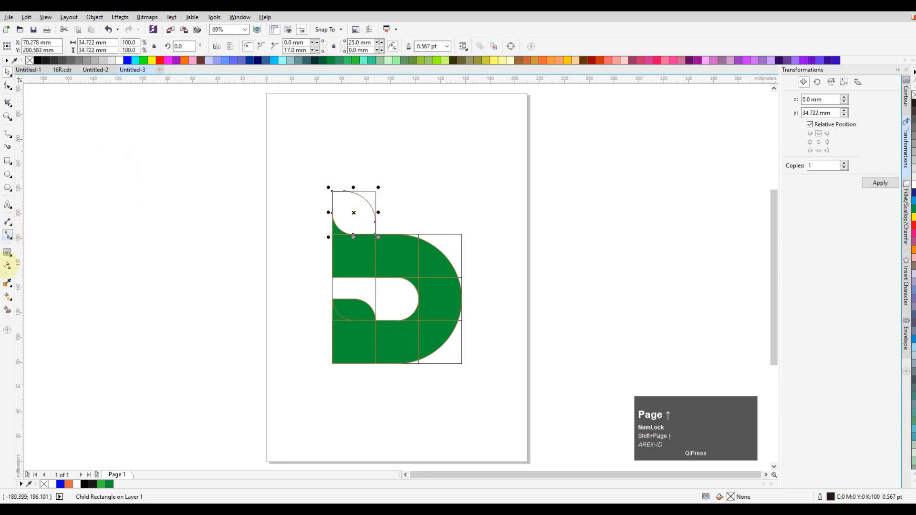
{"action": "left_click", "coordinate": [7, 309]}
{"action": "left_click", "coordinate": [364, 206]}
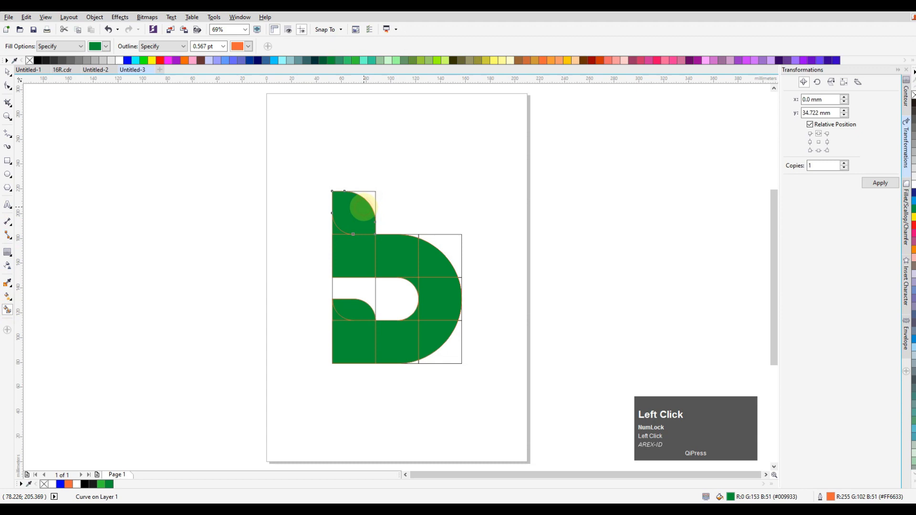
- Delete the original grid outlines, keeping only the green filled pieces
{"action": "left_click", "coordinate": [8, 71]}
{"action": "left_click", "coordinate": [76, 145]}
{"action": "left_click", "coordinate": [375, 191]}
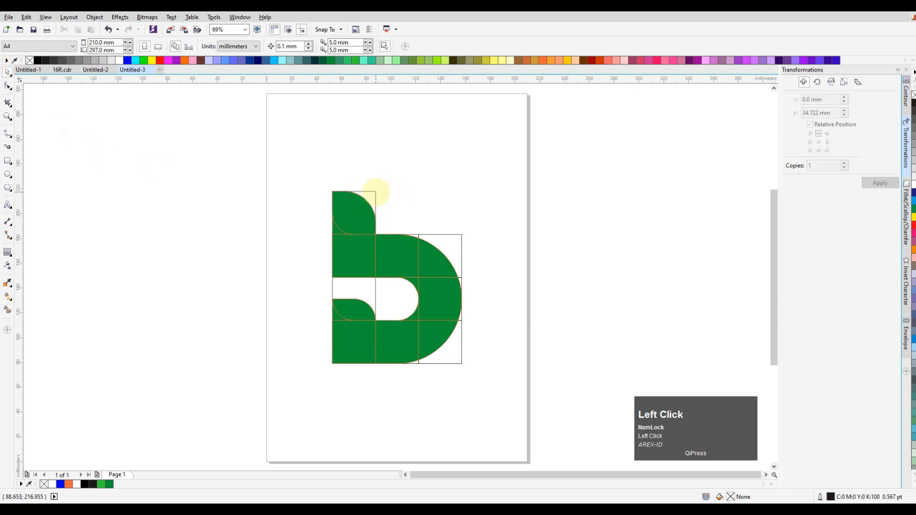
{"action": "left_click", "coordinate": [374, 192]}
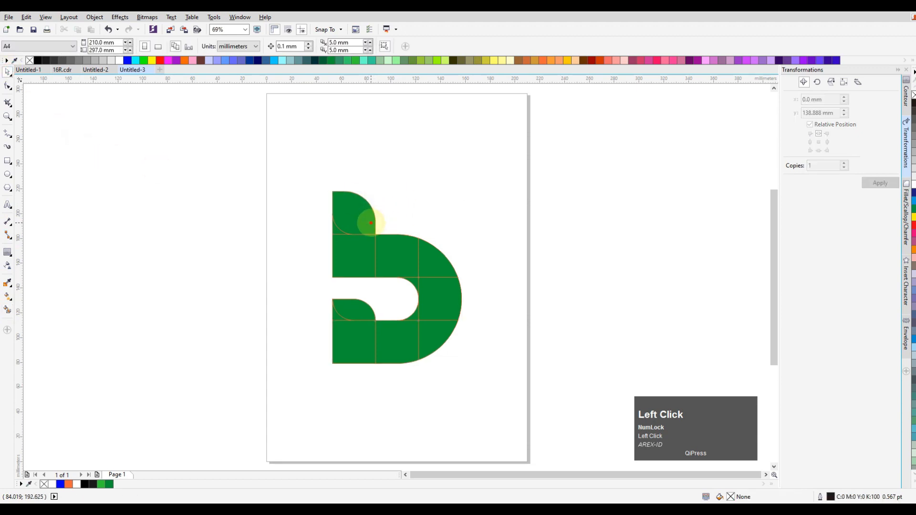
{"action": "left_click", "coordinate": [367, 217]}
{"action": "left_click", "coordinate": [266, 241]}
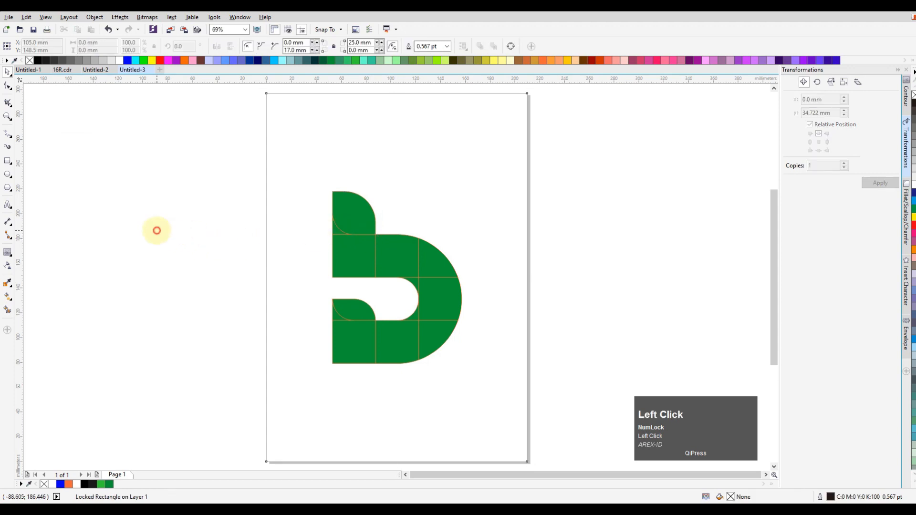
{"action": "left_click", "coordinate": [156, 231]}
- Weld the green pieces of the letter's body into one shape, excluding the rounded top shape and the half-height inner shape
{"action": "left_click", "coordinate": [344, 266]}
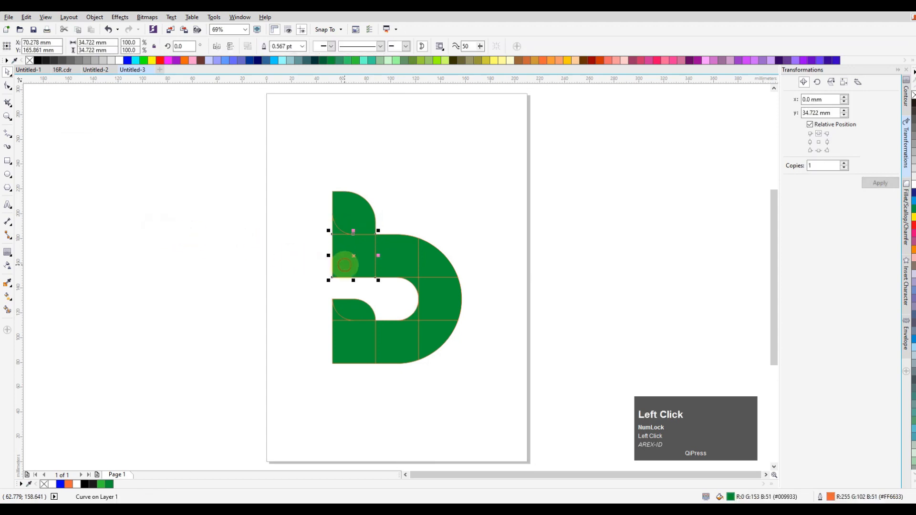
{"action": "left_click", "coordinate": [334, 226]}
{"action": "left_click", "coordinate": [348, 258], "text": "shift"}
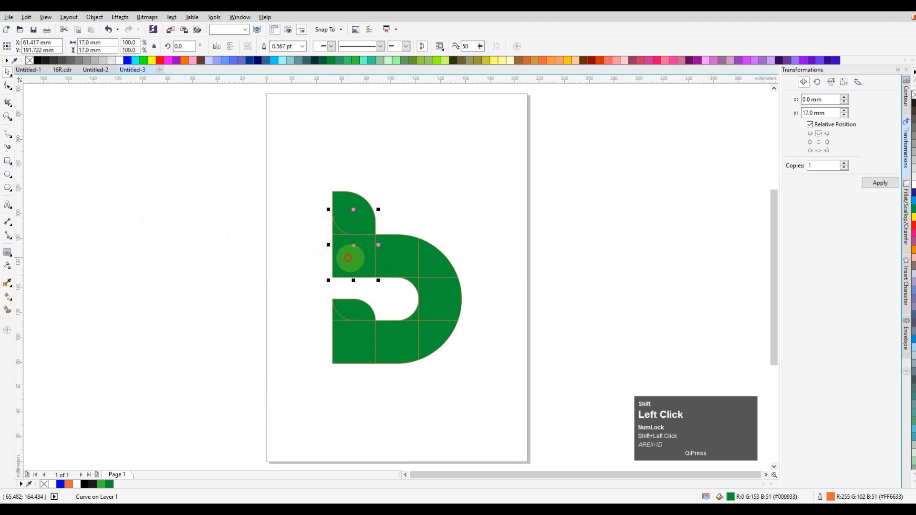
{"action": "left_click", "coordinate": [391, 254], "text": "shift"}
{"action": "left_click", "coordinate": [427, 255], "text": "shift"}
{"action": "left_click_drag", "start_coordinate": [560, 378], "coordinate": [233, 154]}
{"action": "left_click", "coordinate": [354, 219], "text": "shift"}
{"action": "left_click", "coordinate": [346, 241], "text": "shift"}
{"action": "left_click", "coordinate": [264, 47]}
- Remove the outlines from all three logo shapes and fill them with bright green (#33CC33)
{"action": "left_click_drag", "start_coordinate": [239, 145], "coordinate": [491, 366]}
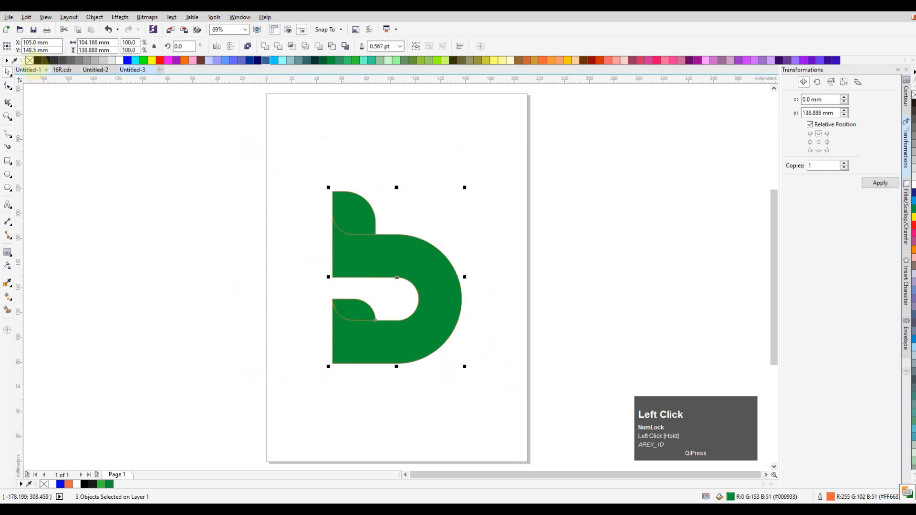
{"action": "right_click", "coordinate": [29, 60]}
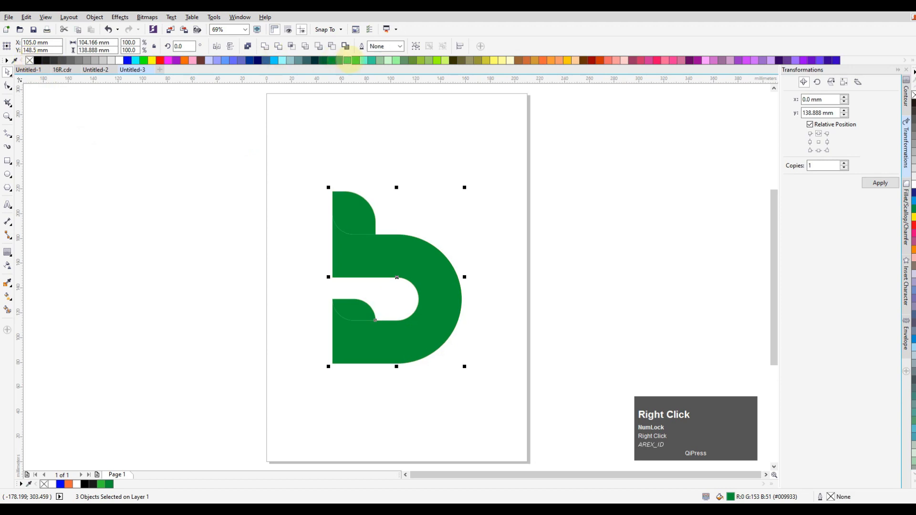
{"action": "left_click", "coordinate": [338, 61]}
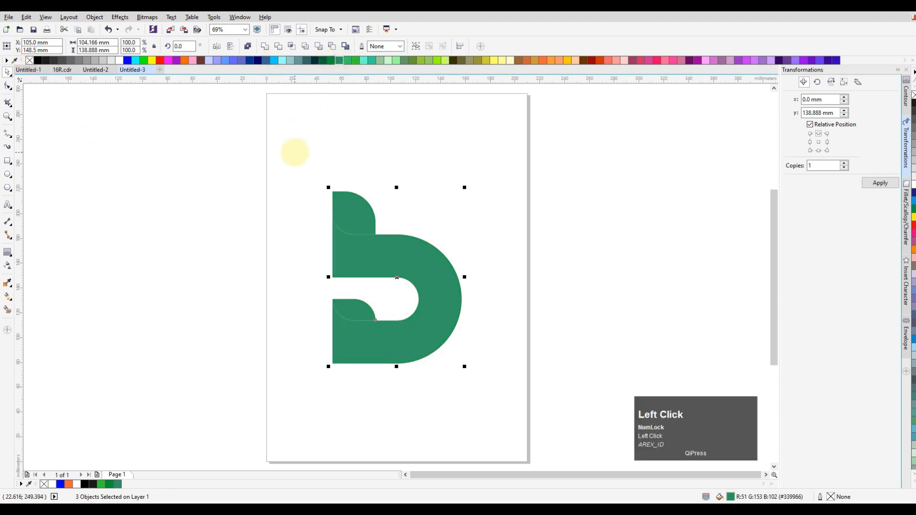
{"action": "key", "text": "ctrl+z"}
{"action": "left_click", "coordinate": [354, 60]}
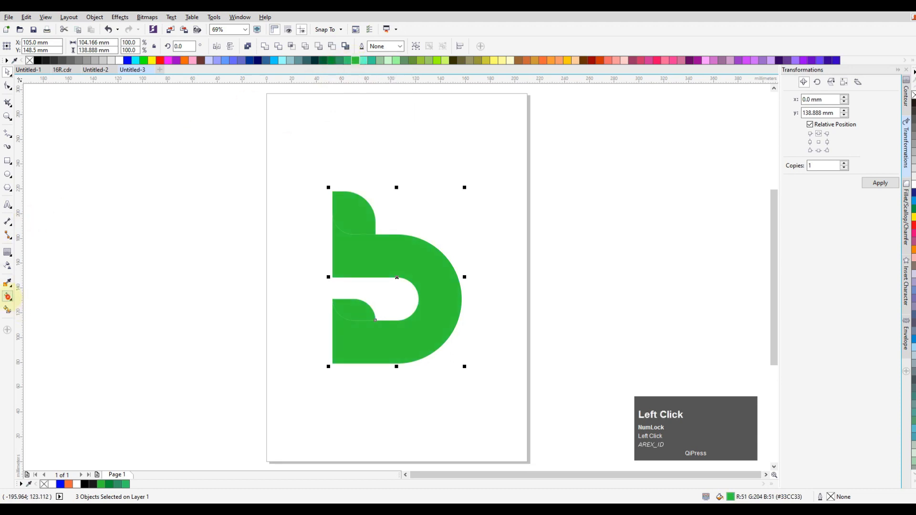
- Apply a linear fountain fill from green to black, running left to right, on all three logo shapes
{"action": "left_click", "coordinate": [8, 297]}
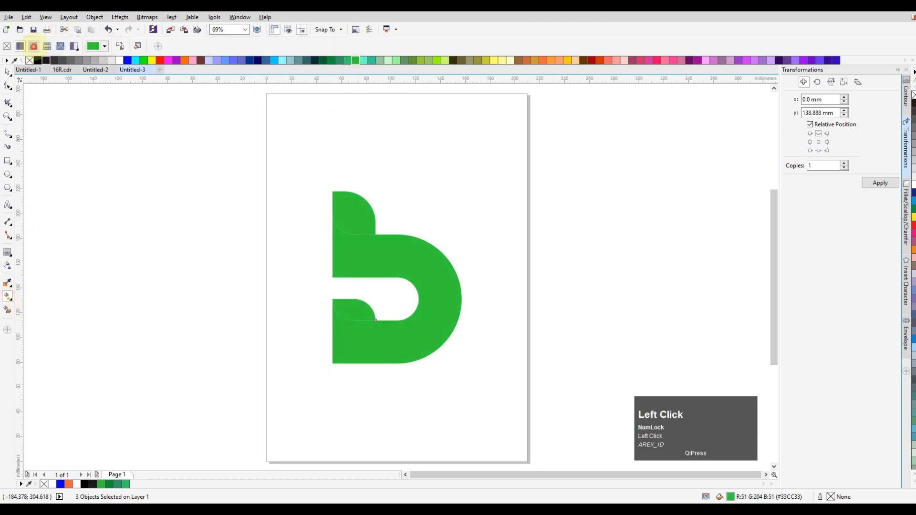
{"action": "left_click", "coordinate": [34, 46]}
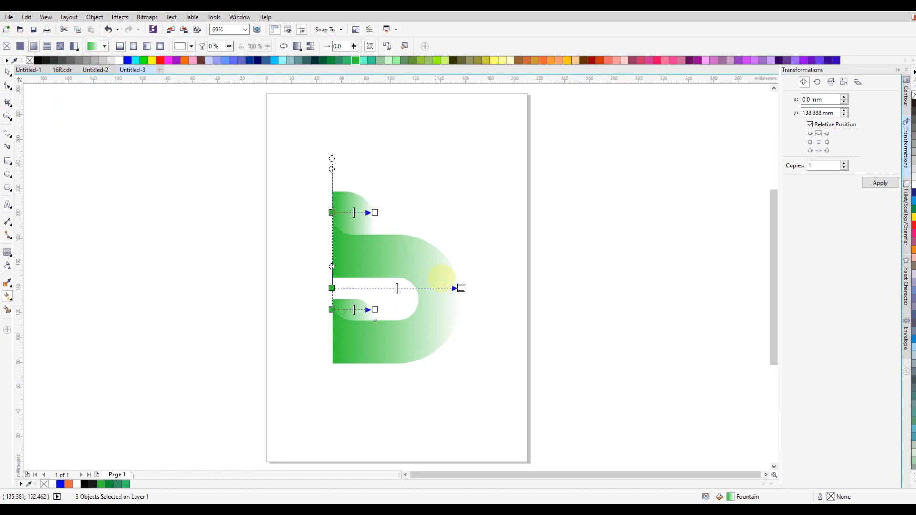
{"action": "left_click", "coordinate": [461, 287]}
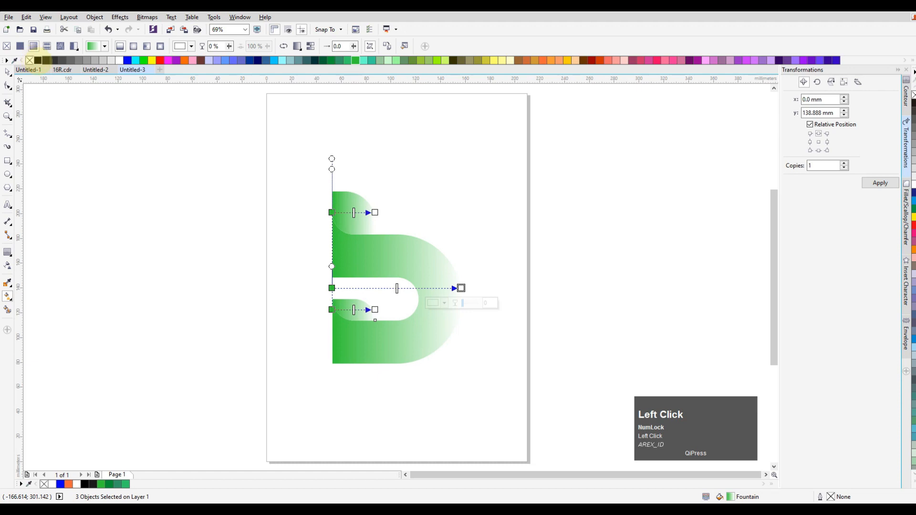
{"action": "left_click", "coordinate": [37, 61]}
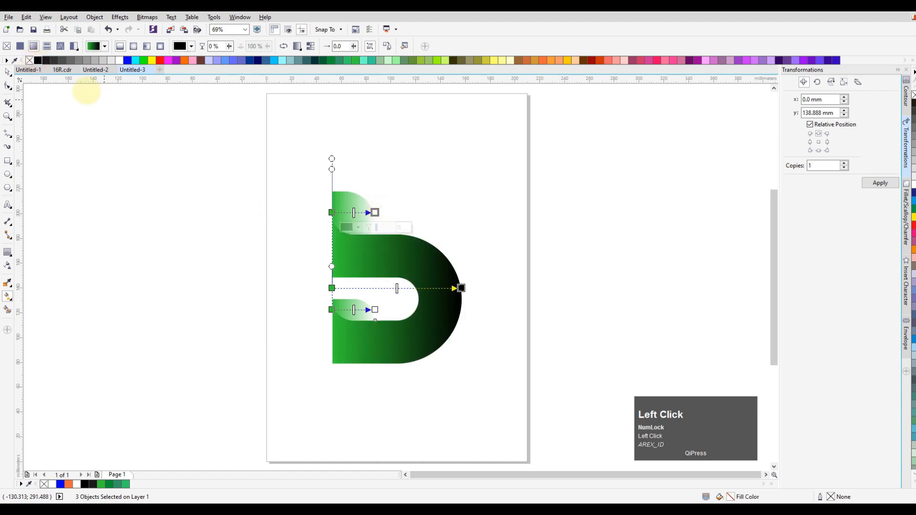
{"action": "left_click", "coordinate": [38, 60]}
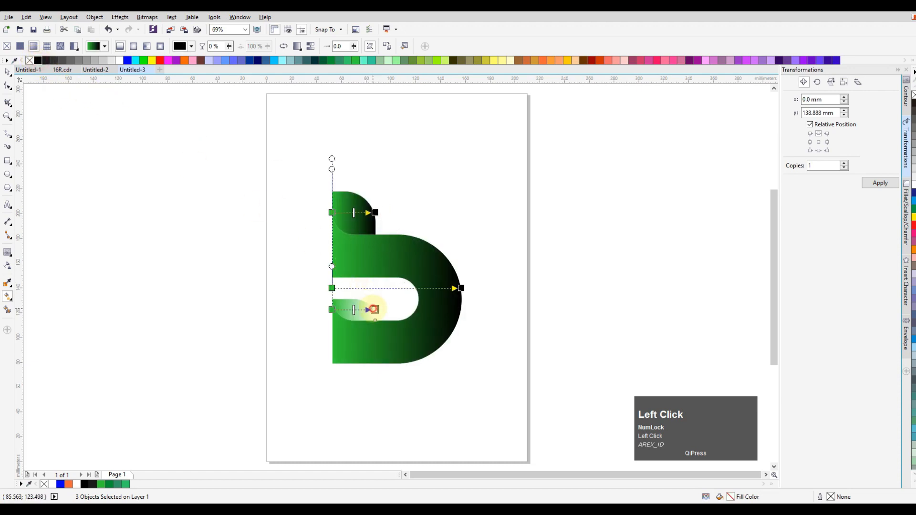
{"action": "left_click", "coordinate": [375, 309]}
{"action": "left_click", "coordinate": [38, 60]}
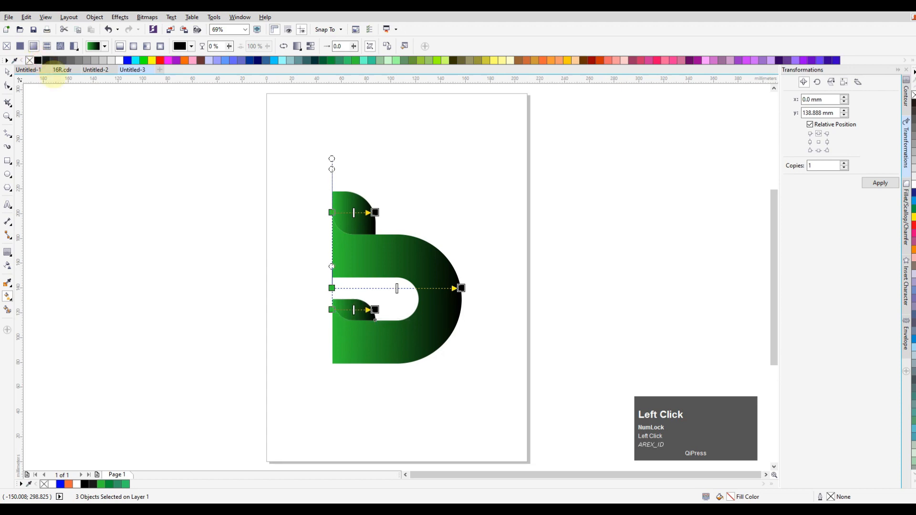
{"action": "left_click", "coordinate": [203, 219]}
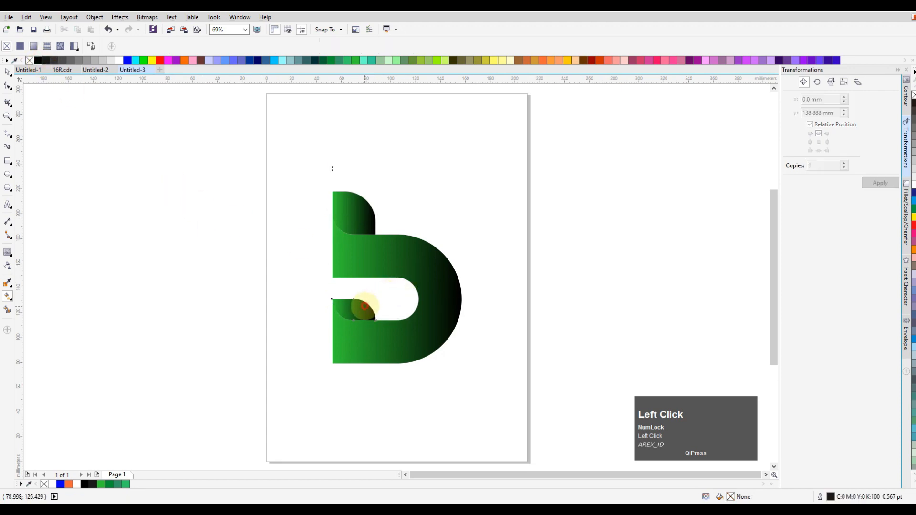
- Extend the body's gradient horizontally past its right edge and shift its midpoint towards the green end
{"action": "left_click", "coordinate": [362, 311]}
{"action": "left_click", "coordinate": [461, 288]}
{"action": "left_click_drag", "start_coordinate": [461, 288], "coordinate": [492, 289]}
{"action": "left_click_drag", "start_coordinate": [412, 289], "coordinate": [389, 288]}
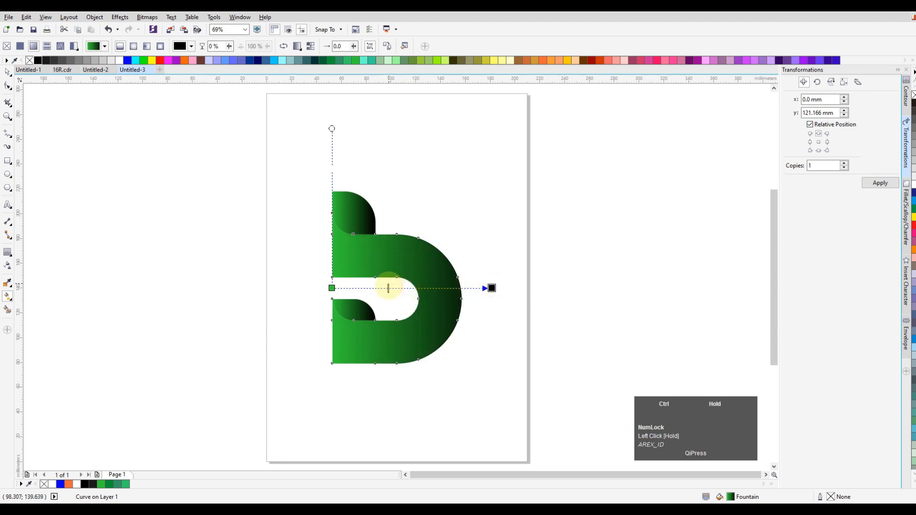
- Extend the gradients of the rounded top shape and the half-height inner shape horizontally past their right edges
{"action": "left_click", "coordinate": [360, 208]}
{"action": "left_click_drag", "start_coordinate": [375, 213], "coordinate": [396, 213]}
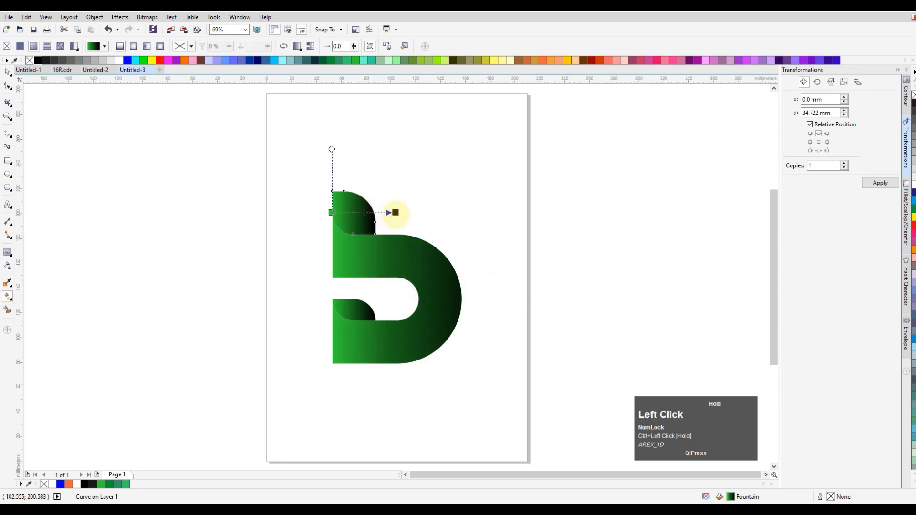
{"action": "left_click", "coordinate": [361, 308]}
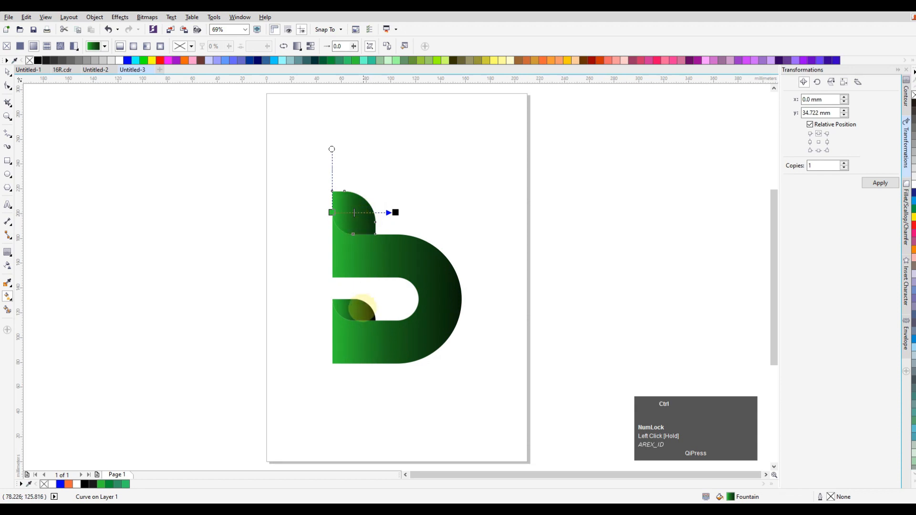
{"action": "left_click", "coordinate": [284, 46]}
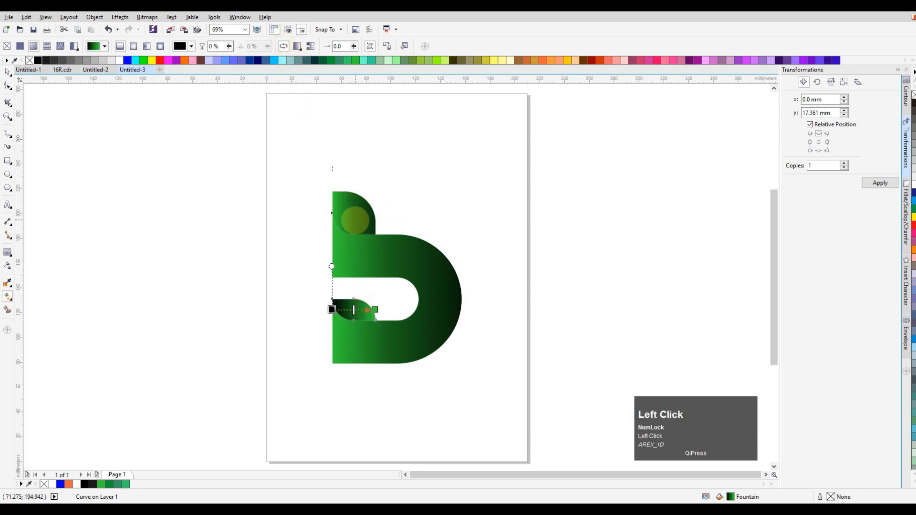
{"action": "key", "text": "ctrl+z"}
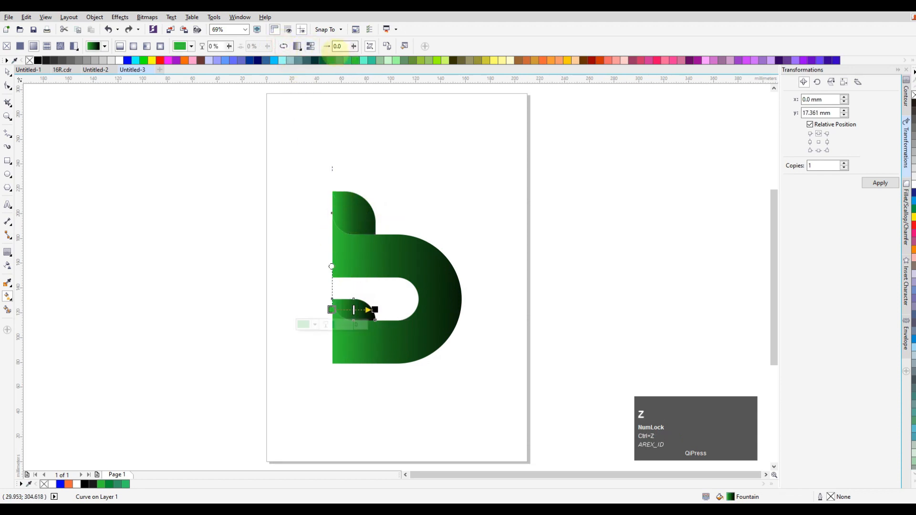
{"action": "left_click_drag", "start_coordinate": [375, 309], "coordinate": [396, 310]}
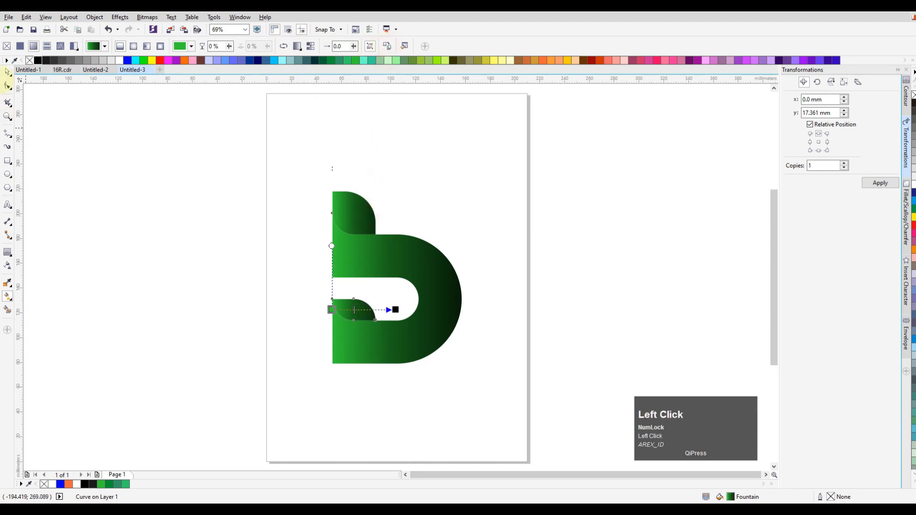
- Round the lower-left corner of the logo body with a 20 mm radius fillet
{"action": "key", "text": "space"}
{"action": "left_click", "coordinate": [372, 334]}
{"action": "left_click", "coordinate": [8, 86]}
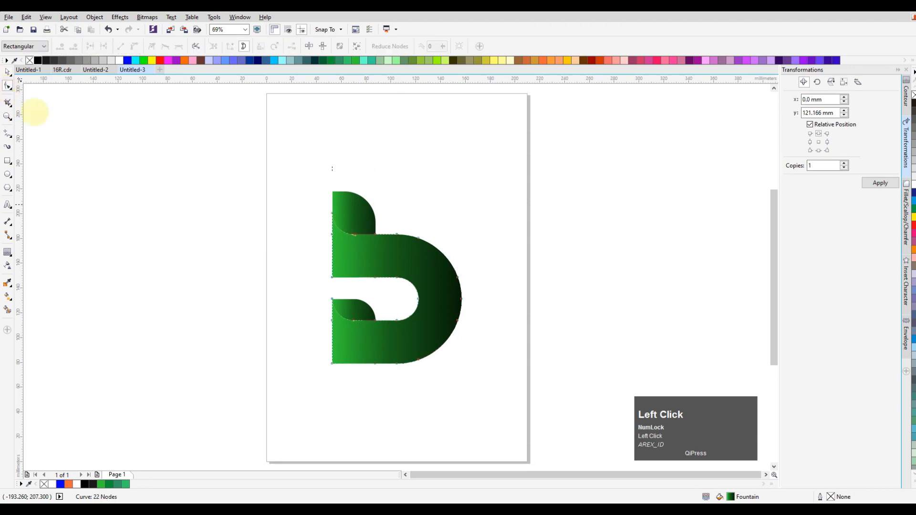
{"action": "left_click", "coordinate": [907, 212]}
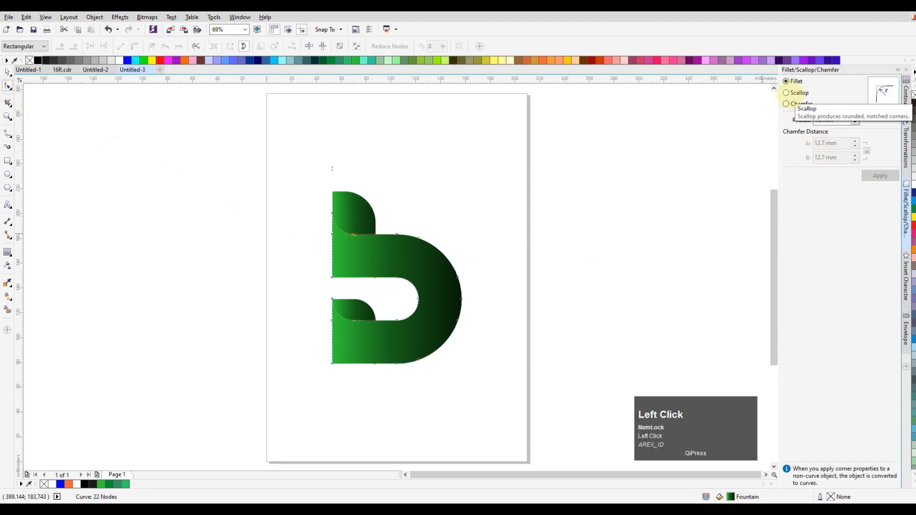
{"action": "left_click_drag", "start_coordinate": [342, 372], "coordinate": [309, 350]}
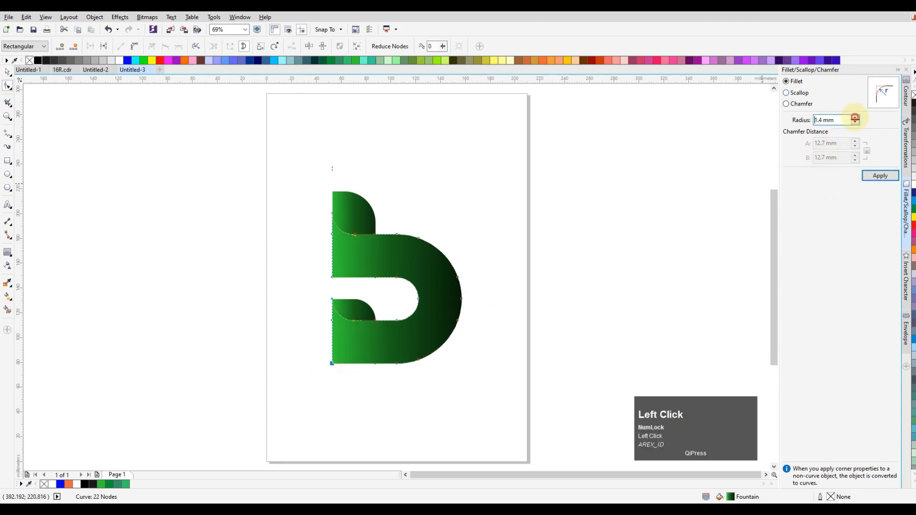
{"action": "key", "text": "ctrl"}
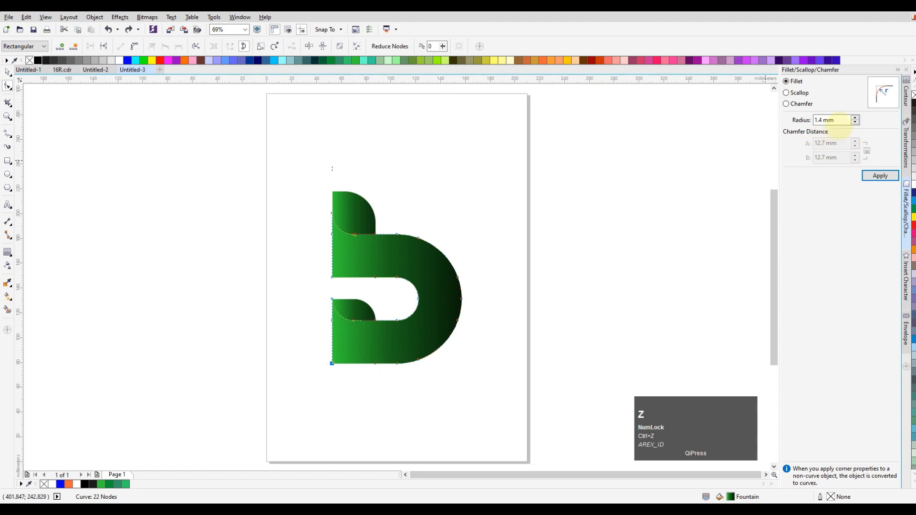
{"action": "left_click_drag", "start_coordinate": [840, 123], "coordinate": [746, 122]}
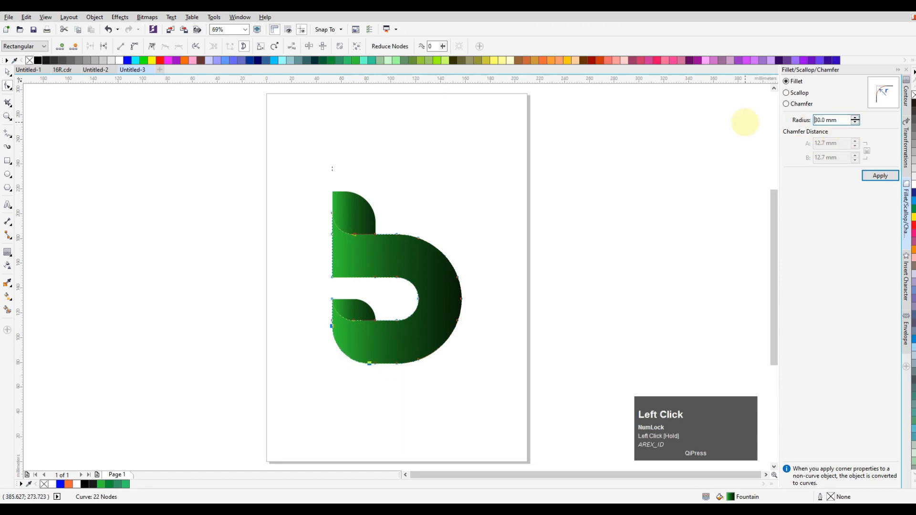
{"action": "key", "text": "ctrl+z"}
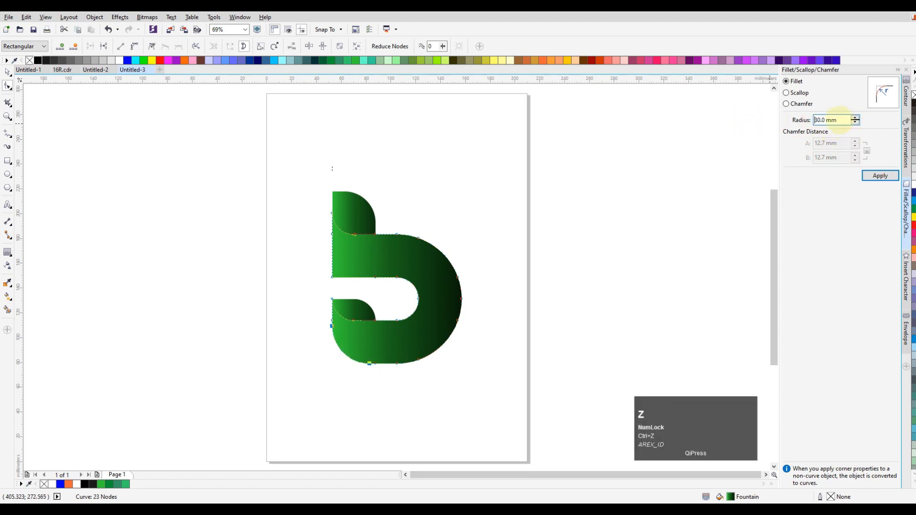
{"action": "key", "text": "ctrl+z"}
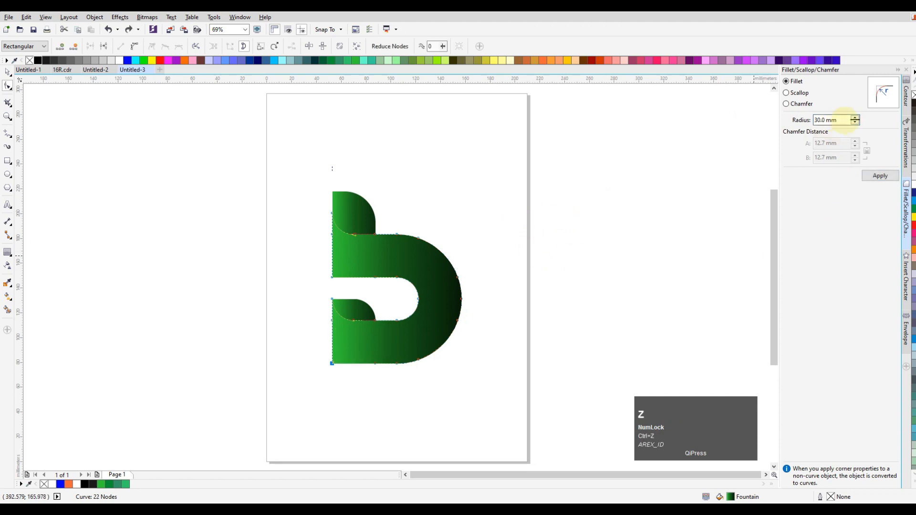
{"action": "left_click_drag", "start_coordinate": [844, 120], "coordinate": [553, 118]}
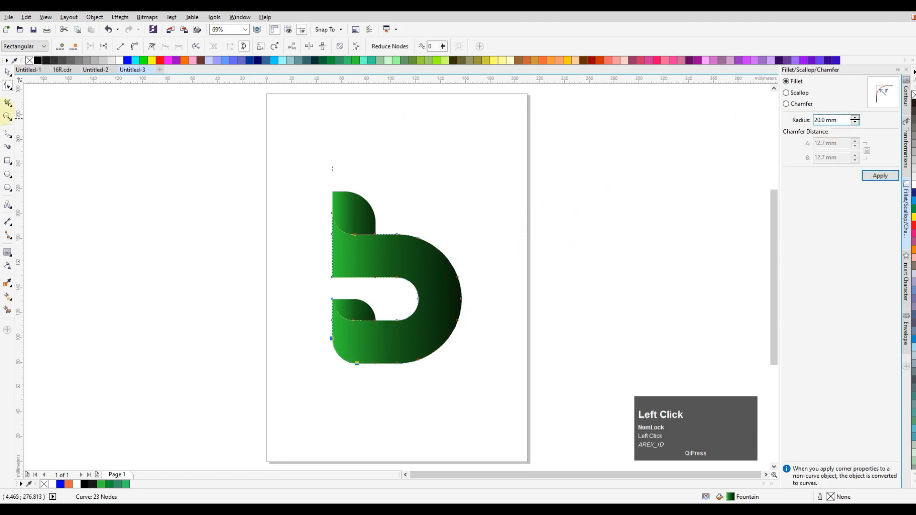
- Select all three logo shapes and group them into one object
{"action": "left_click", "coordinate": [7, 71]}
{"action": "left_click", "coordinate": [267, 168]}
{"action": "left_click_drag", "start_coordinate": [244, 162], "coordinate": [630, 424]}
{"action": "key", "text": "ctrl+g"}
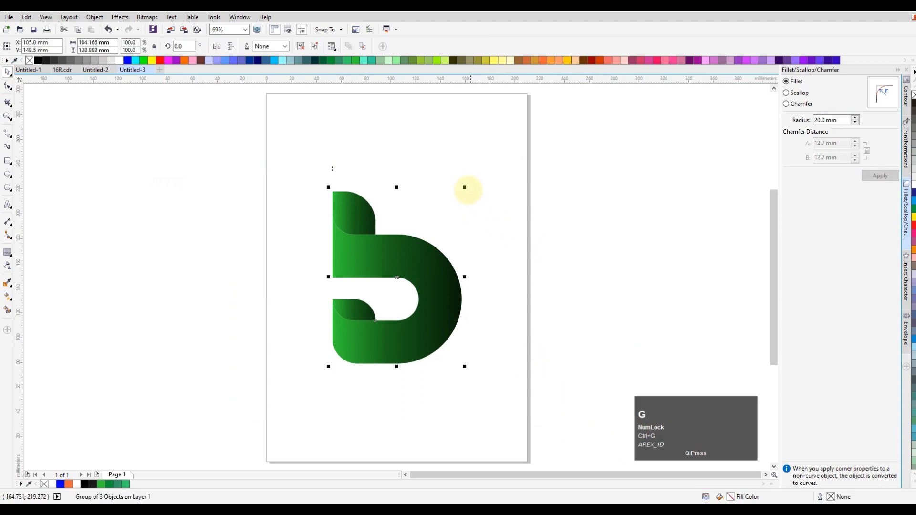
- Enlarge the grouped logo to about 118 mm wide and move it up the page, keeping it horizontally centred
{"action": "left_click_drag", "start_coordinate": [465, 188], "coordinate": [473, 177]}
{"action": "left_click_drag", "start_coordinate": [432, 293], "coordinate": [449, 242]}
{"action": "key", "text": "ctrl+g"}
{"action": "key", "text": "p"}
{"action": "left_click", "coordinate": [84, 168]}
- Add the artistic text "Be Leaf" on the page below the logo
{"action": "left_click", "coordinate": [398, 387]}
{"action": "key", "text": "Caps_Lock"}
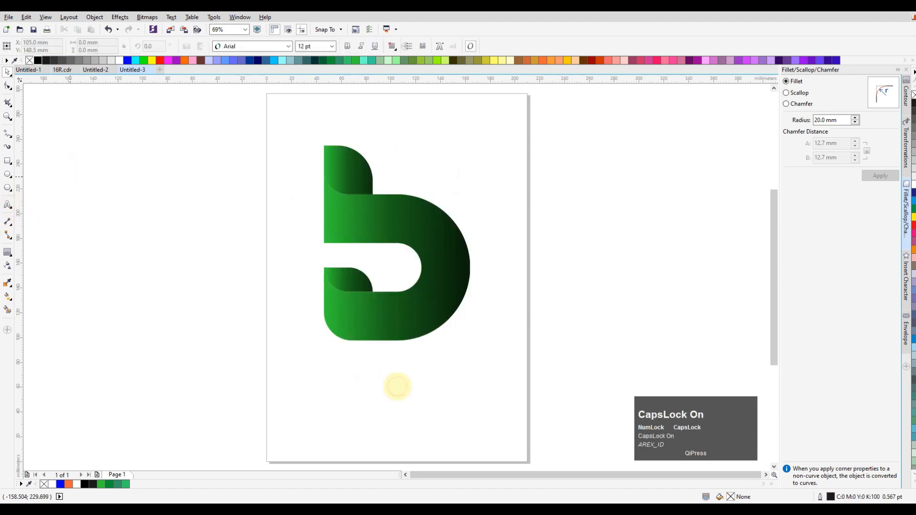
{"action": "type", "text": "Be Leaf"}
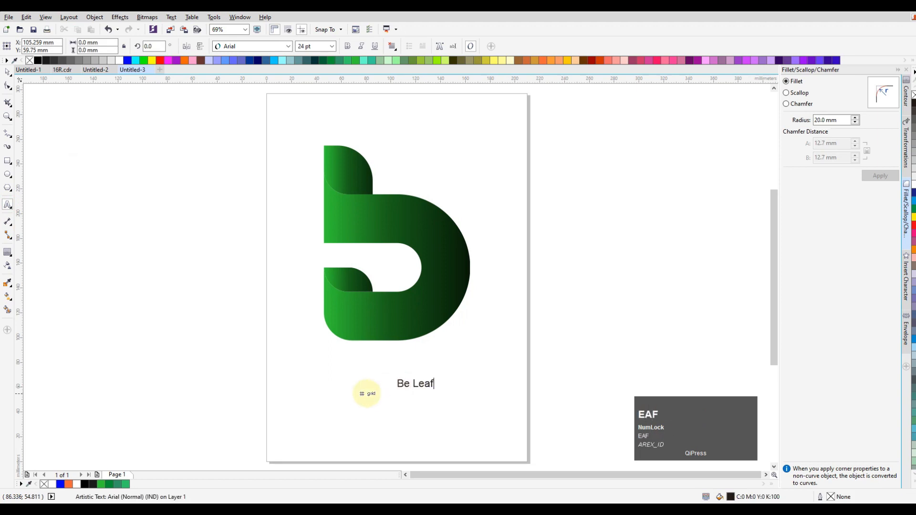
{"action": "key", "text": "Escape"}
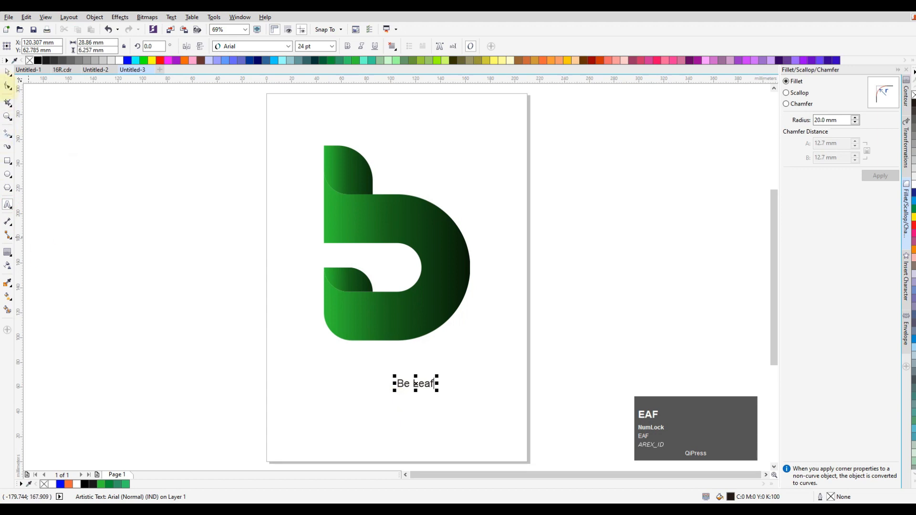
{"action": "left_click", "coordinate": [8, 72]}
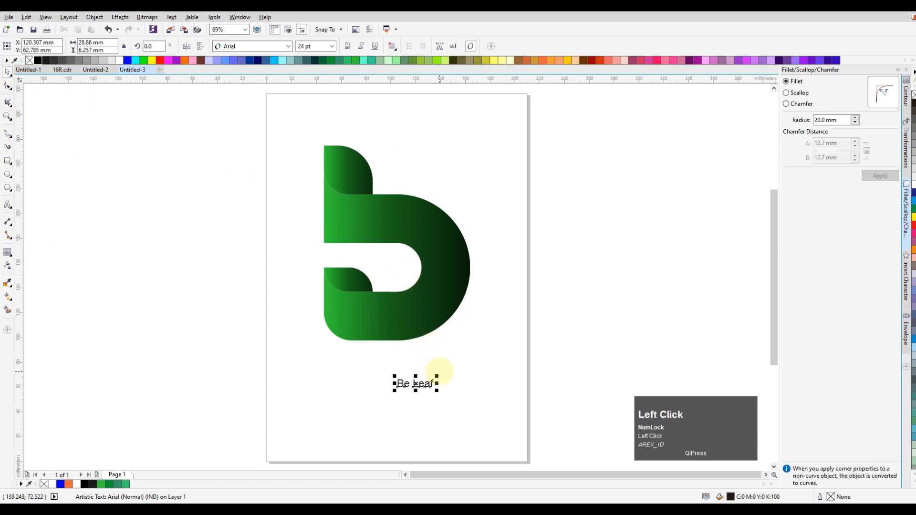
- Enlarge the "Be Leaf" text to about 73 pt and centre it horizontally under the logo
{"action": "left_click_drag", "start_coordinate": [437, 375], "coordinate": [480, 366]}
{"action": "left_click", "coordinate": [423, 321], "text": "shift"}
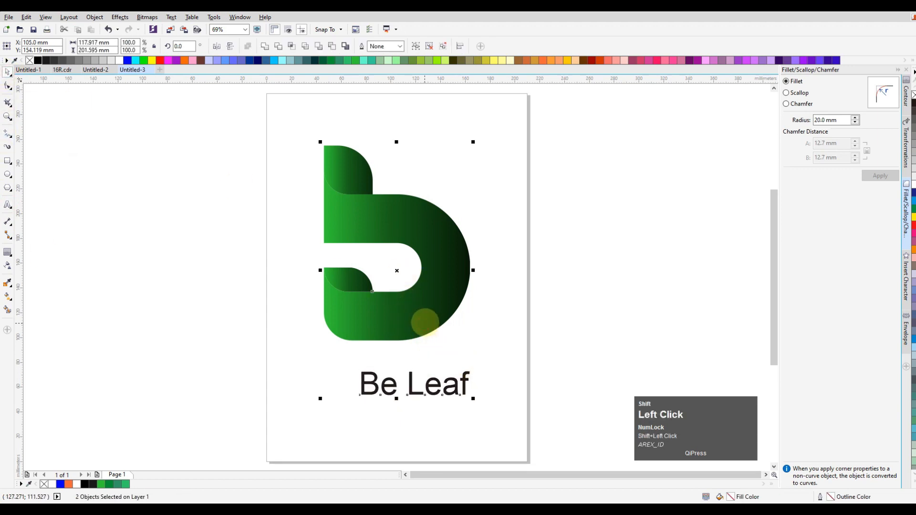
{"action": "key", "text": "c"}
{"action": "left_click", "coordinate": [616, 341]}
- Change the font of the "Be Leaf" text to Montserrat and make it bold
{"action": "left_click", "coordinate": [446, 388]}
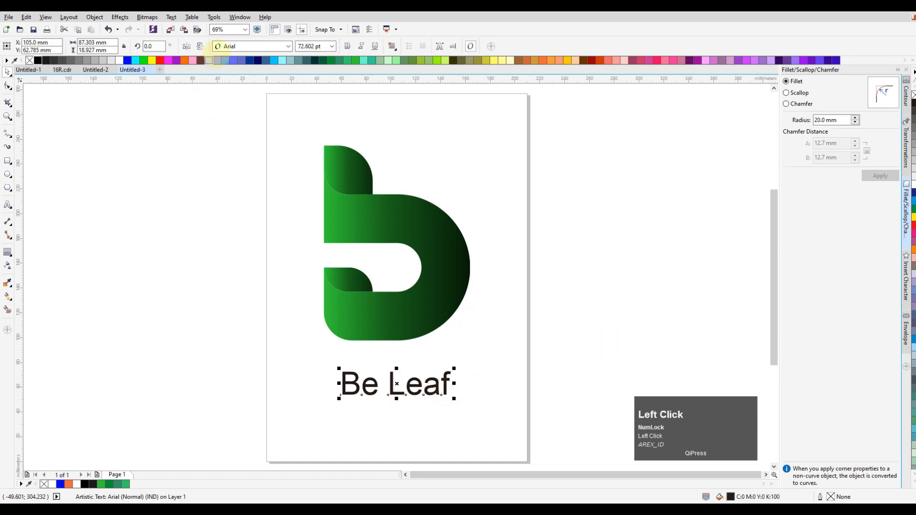
{"action": "left_click", "coordinate": [231, 46]}
{"action": "mouse_move", "coordinate": [268, 272]}
{"action": "scroll", "coordinate": [265, 310], "scroll_direction": "down", "scroll_amount": 10}
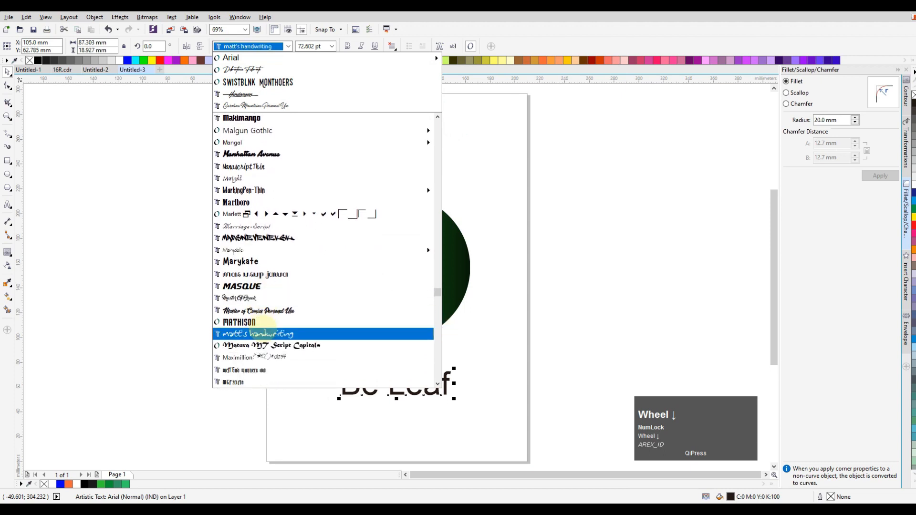
{"action": "scroll", "coordinate": [265, 319], "scroll_direction": "down", "scroll_amount": 9}
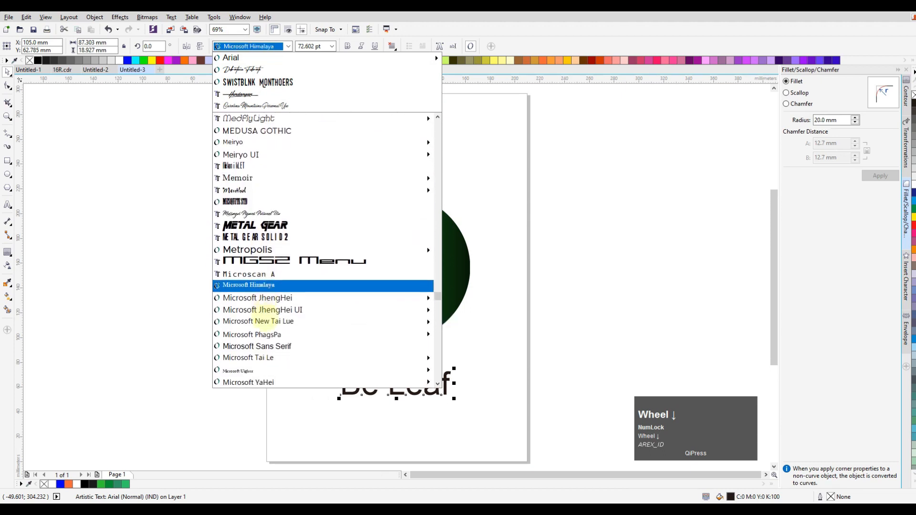
{"action": "scroll", "coordinate": [265, 312], "scroll_direction": "down", "scroll_amount": 6}
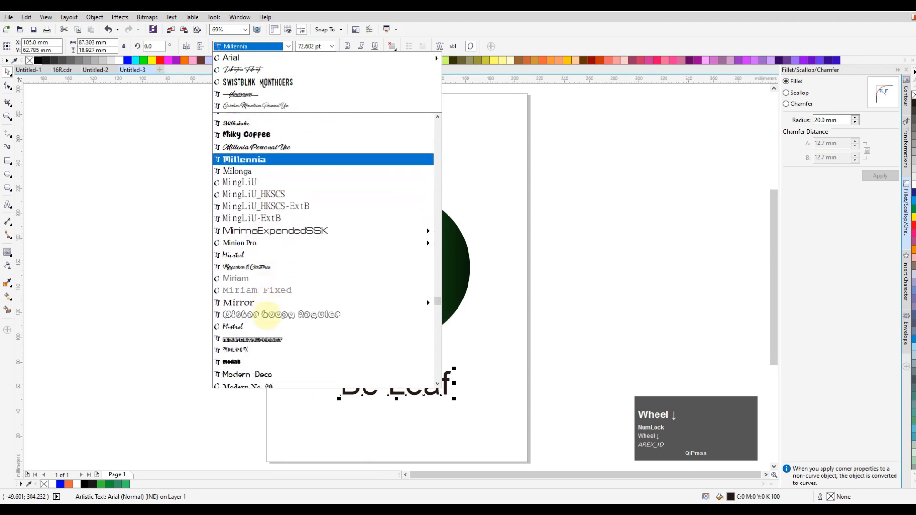
{"action": "scroll", "coordinate": [265, 315], "scroll_direction": "down", "scroll_amount": 4}
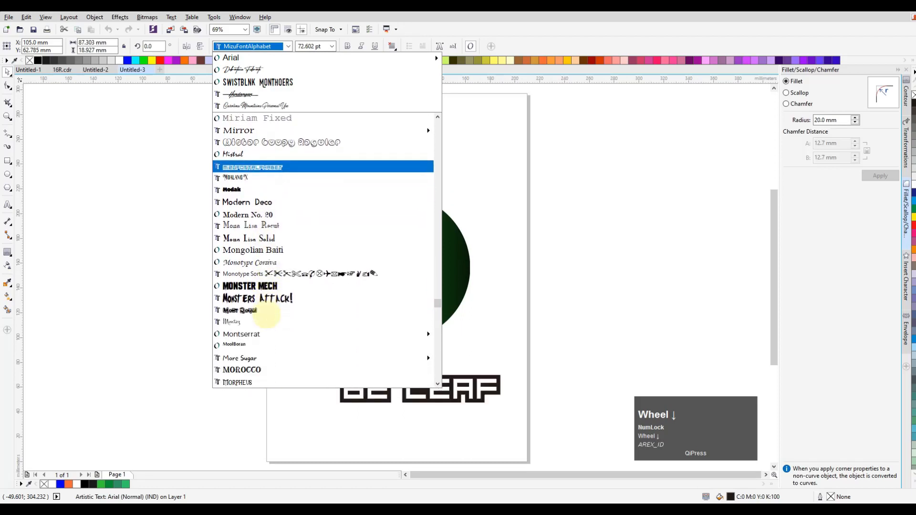
{"action": "scroll", "coordinate": [266, 315], "scroll_direction": "down", "scroll_amount": 4}
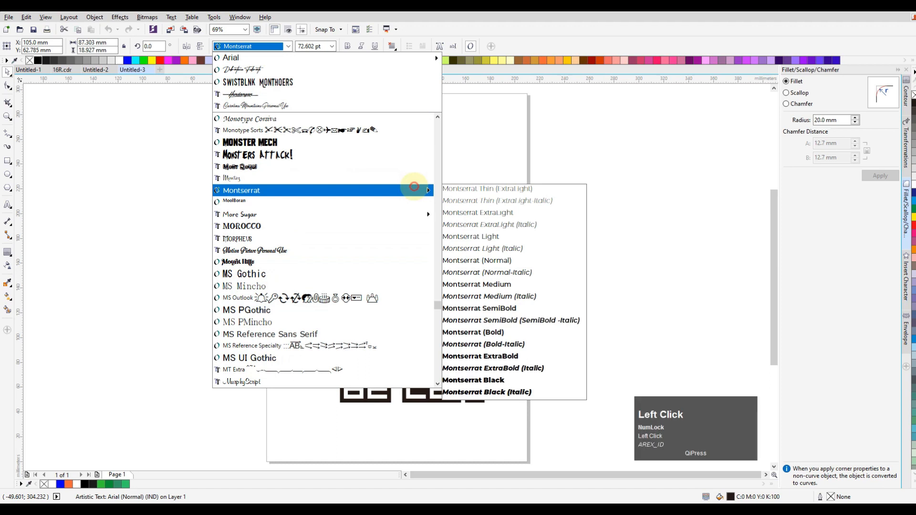
{"action": "left_click", "coordinate": [415, 186]}
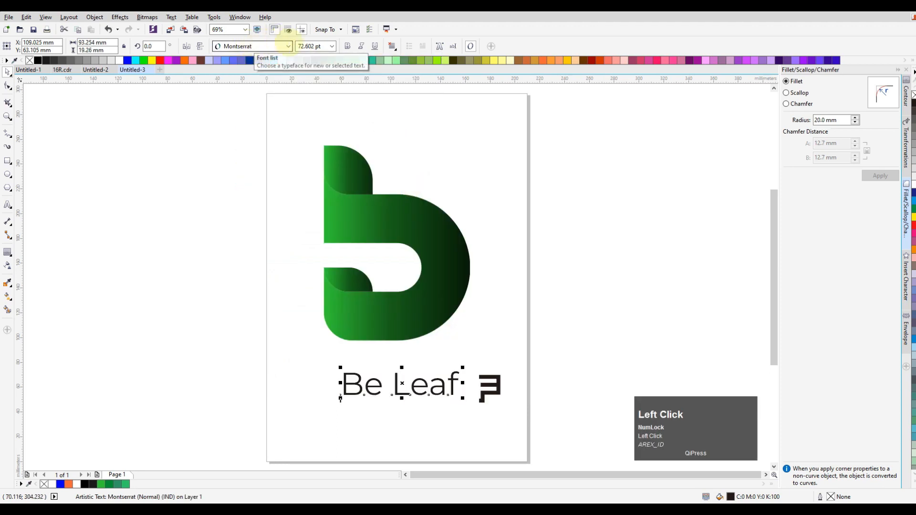
{"action": "left_click", "coordinate": [347, 46]}
- Realign the bold text so it is horizontally centred with the logo above it
{"action": "left_click", "coordinate": [524, 248]}
{"action": "left_click", "coordinate": [454, 387]}
{"action": "left_click", "coordinate": [440, 310], "text": "shift"}
{"action": "key", "text": "c"}
{"action": "left_click", "coordinate": [659, 309]}
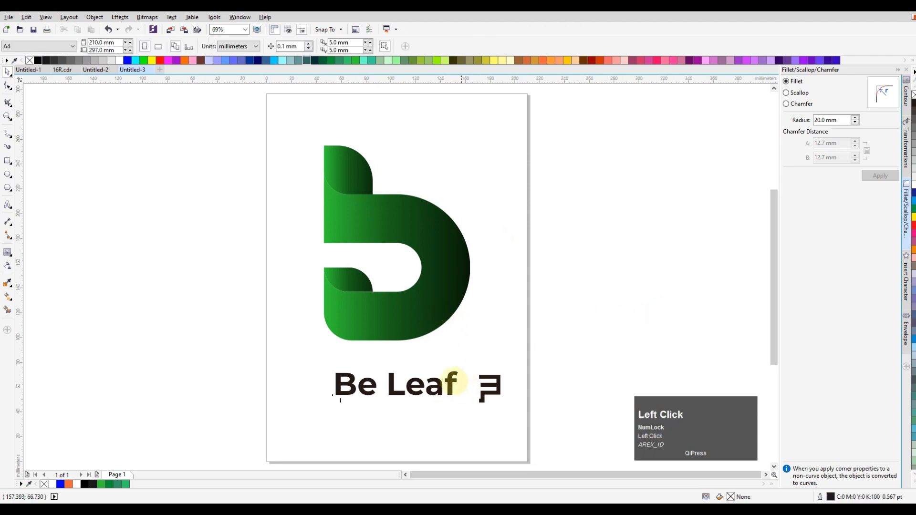
- Scale the "Be Leaf" text to match the logo's width and fill it with solid black
{"action": "left_click", "coordinate": [462, 371]}
{"action": "left_click_drag", "start_coordinate": [469, 372], "coordinate": [483, 358]}
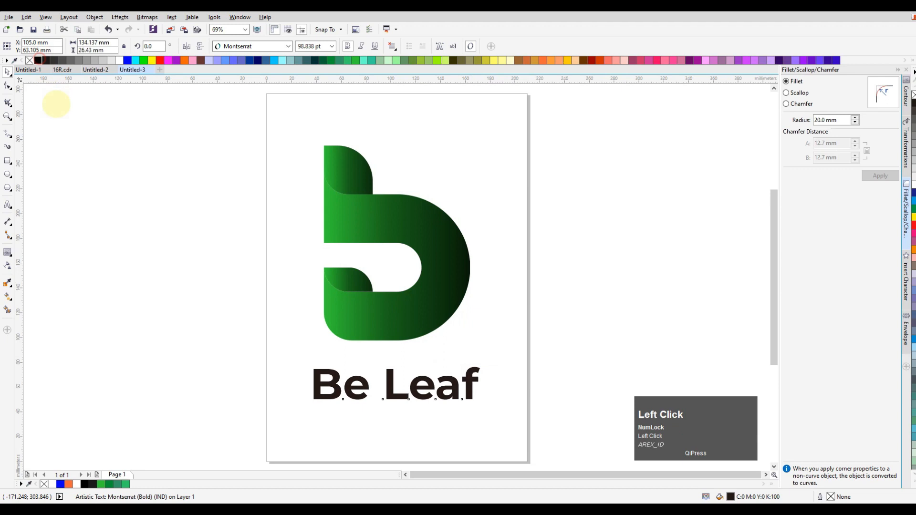
{"action": "left_click", "coordinate": [71, 137]}
{"action": "left_click", "coordinate": [478, 400]}
{"action": "left_click_drag", "start_coordinate": [486, 402], "coordinate": [480, 402]}
{"action": "left_click", "coordinate": [547, 374]}
{"action": "left_click_drag", "start_coordinate": [519, 442], "coordinate": [308, 352]}
{"action": "left_click", "coordinate": [570, 343]}
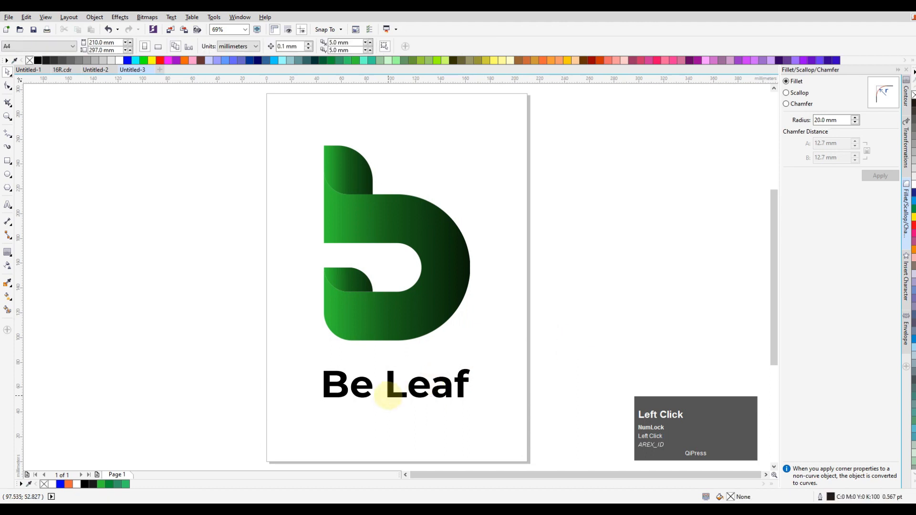
- Remove the space from the text so it reads "BeLeaf" and centre it horizontally with the logo
{"action": "double_click", "coordinate": [389, 395]}
{"action": "key", "text": "BackSpace"}
{"action": "left_click", "coordinate": [7, 71]}
{"action": "left_click", "coordinate": [353, 303], "text": "shift"}
{"action": "key", "text": "c"}
{"action": "left_click", "coordinate": [551, 309]}
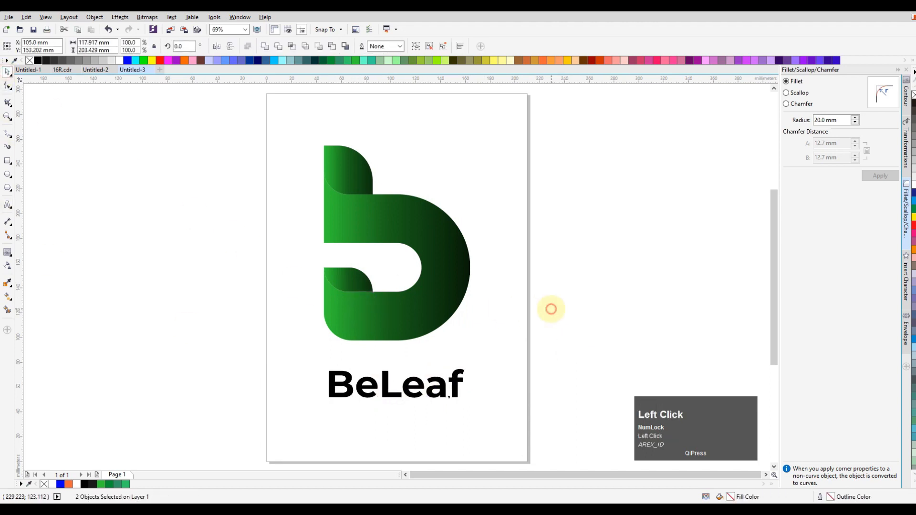
- Group the logo with the "BeLeaf" text and centre the group on the page
{"action": "left_click", "coordinate": [463, 376]}
{"action": "left_click", "coordinate": [520, 334]}
{"action": "left_click_drag", "start_coordinate": [539, 454], "coordinate": [246, 113]}
{"action": "key", "text": "ctrl+g"}
{"action": "key", "text": "p"}
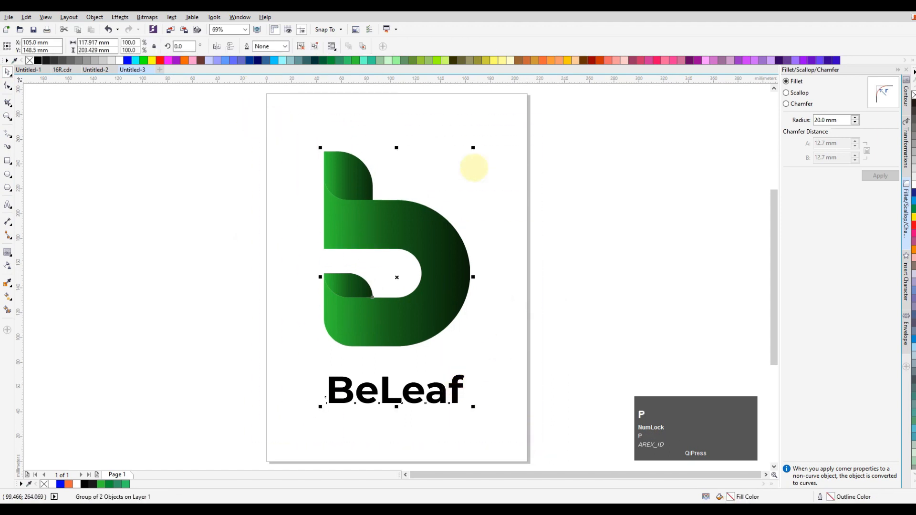
{"action": "left_click", "coordinate": [588, 210]}
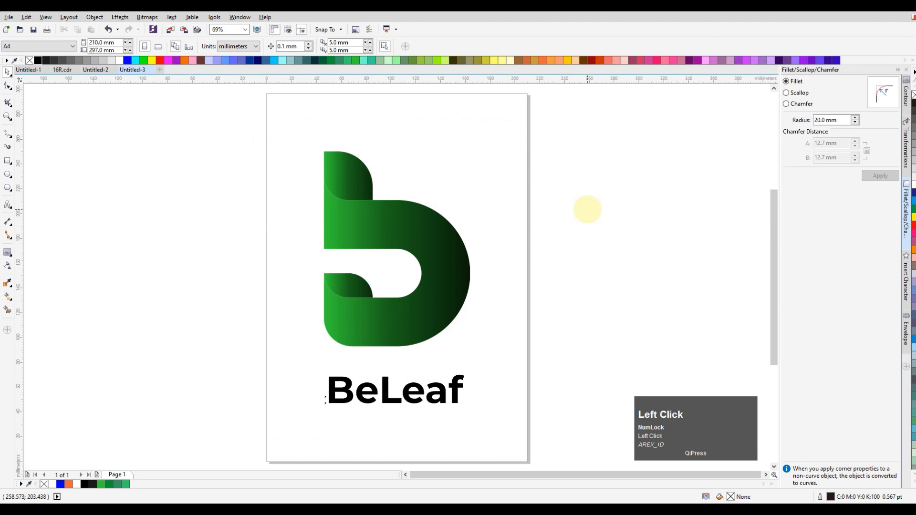